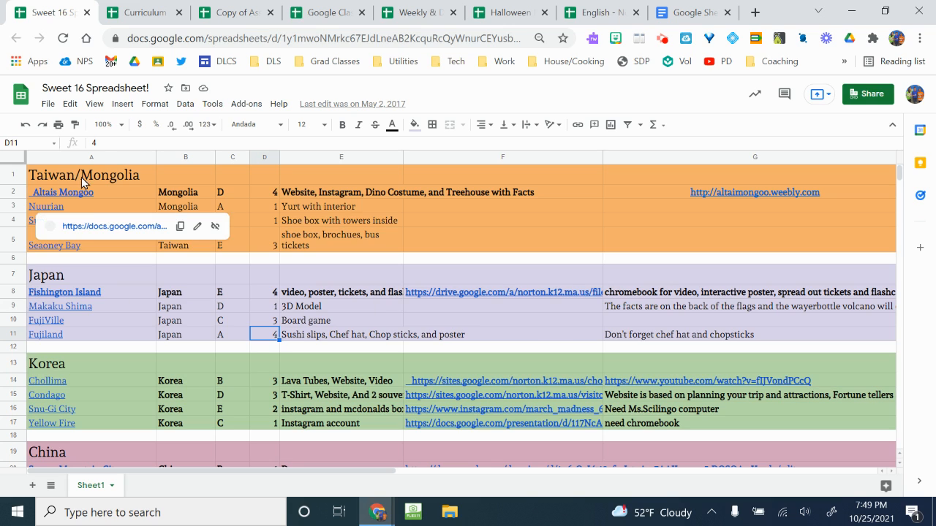
# - Look through the sample spreadsheets: curriculum planning with its Five Themes sheet, assessment reflection, assignment tracker, weekly agenda and Halloween fill-in story
pyautogui.click(128, 16)
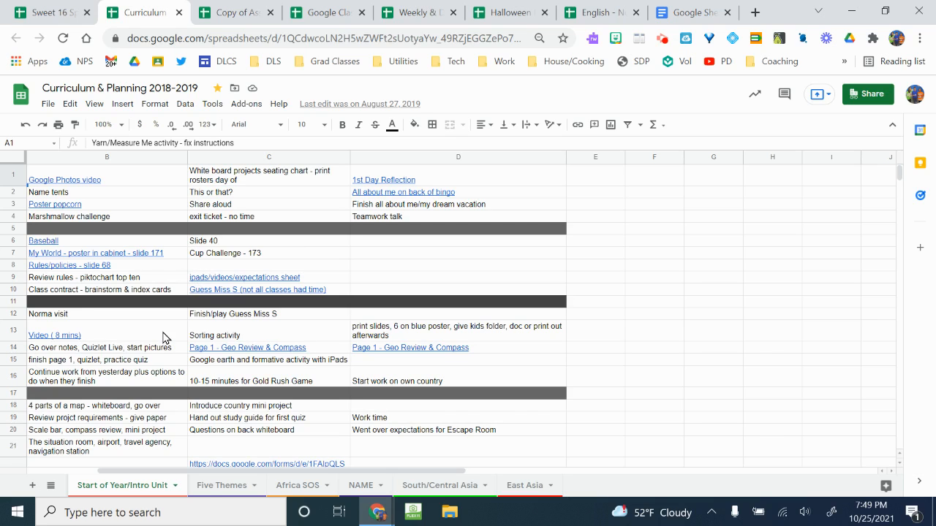
pyautogui.click(212, 486)
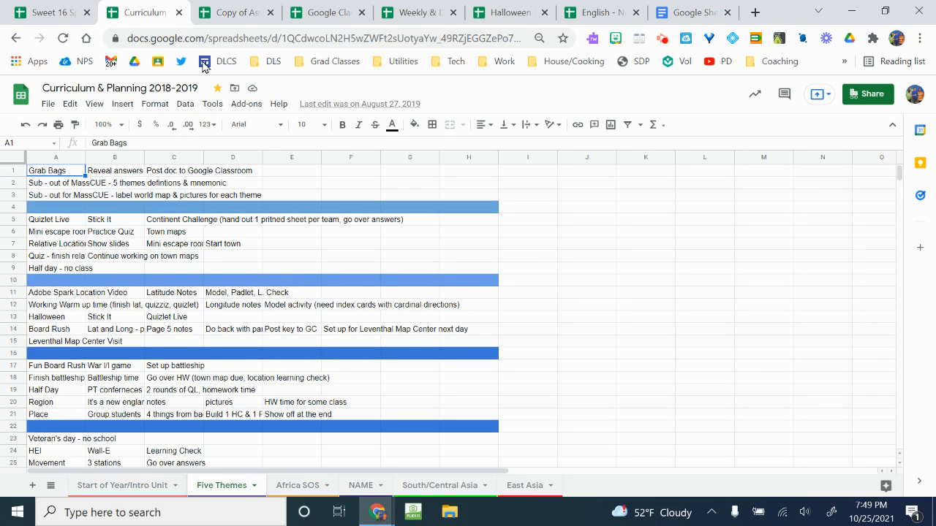
pyautogui.click(228, 9)
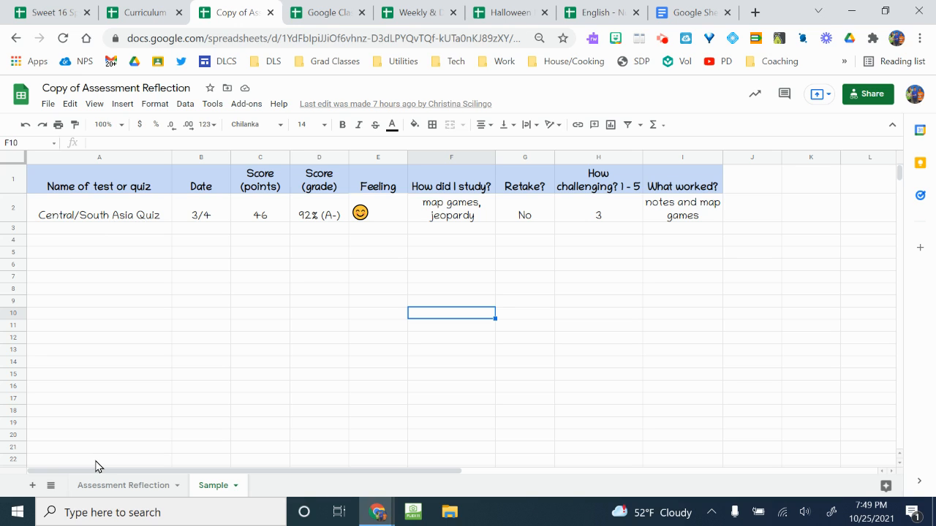
pyautogui.click(334, 13)
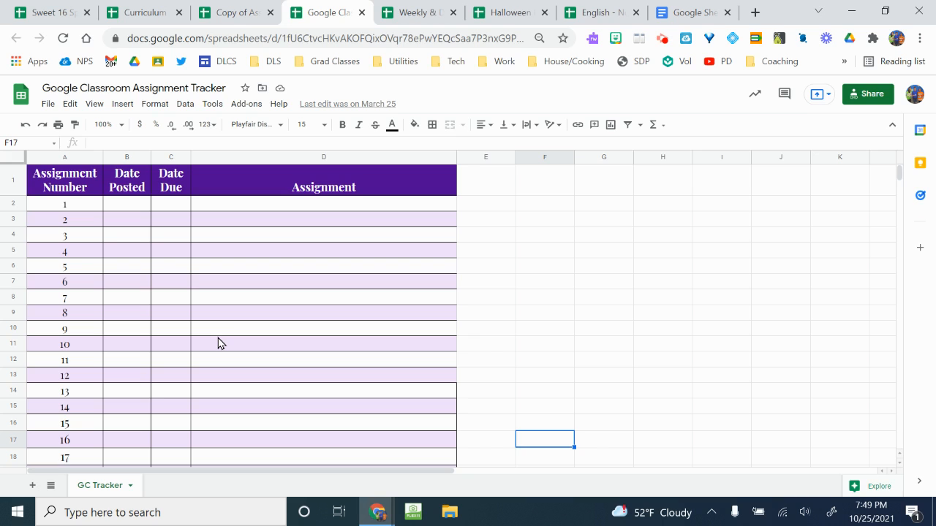
pyautogui.click(426, 13)
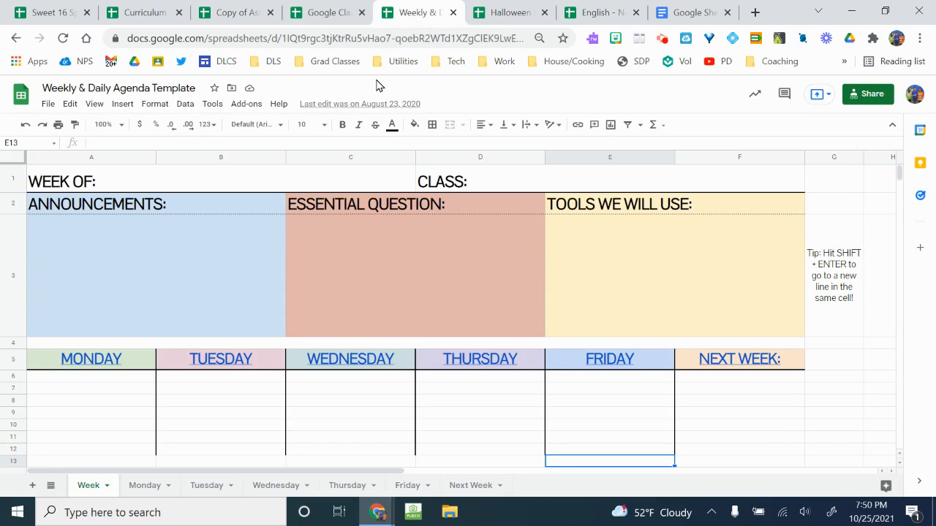
pyautogui.click(528, 10)
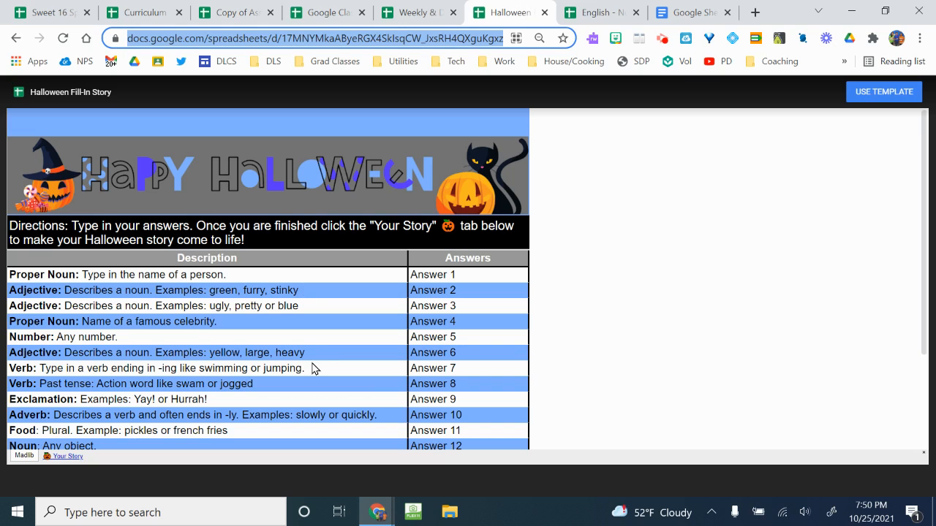
# - Look through the English novel pacing spreadsheet's horizontal pacing, Character Notes and Notable Quotes/Passages sheets
pyautogui.click(594, 10)
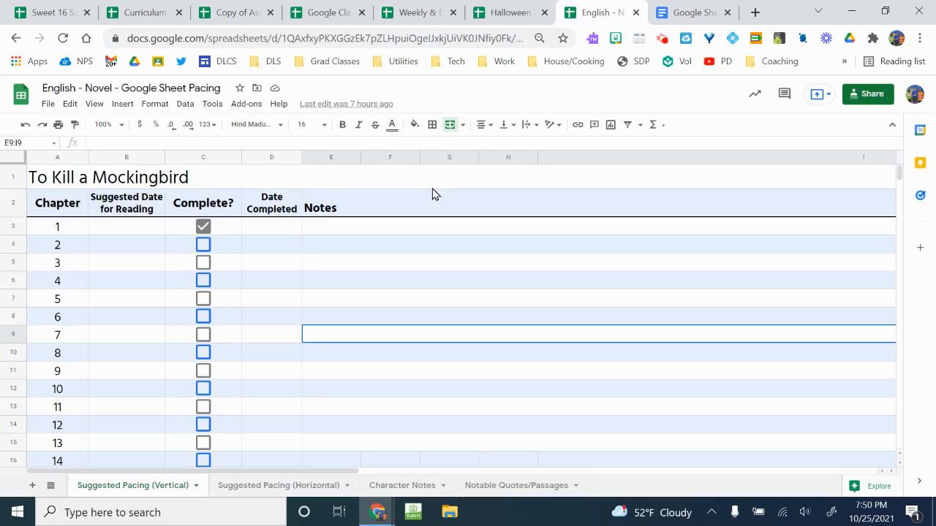
pyautogui.click(244, 488)
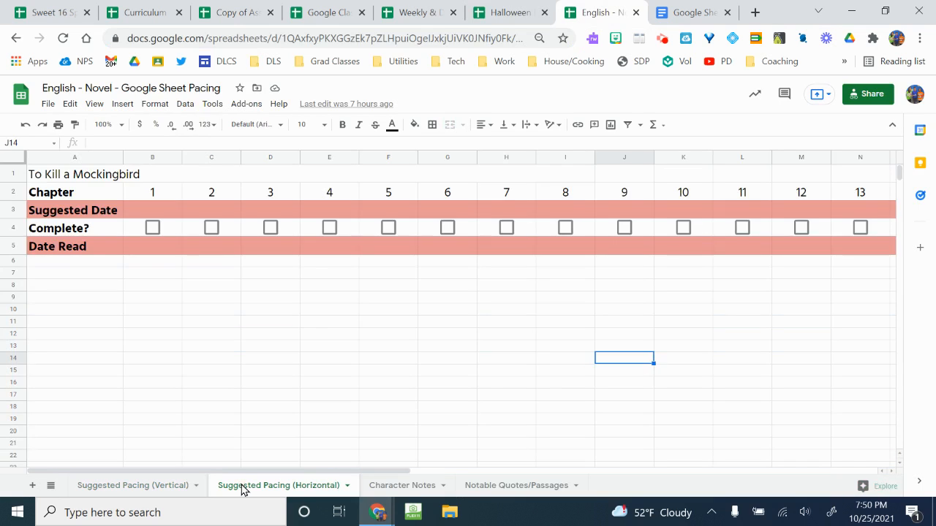
pyautogui.click(419, 486)
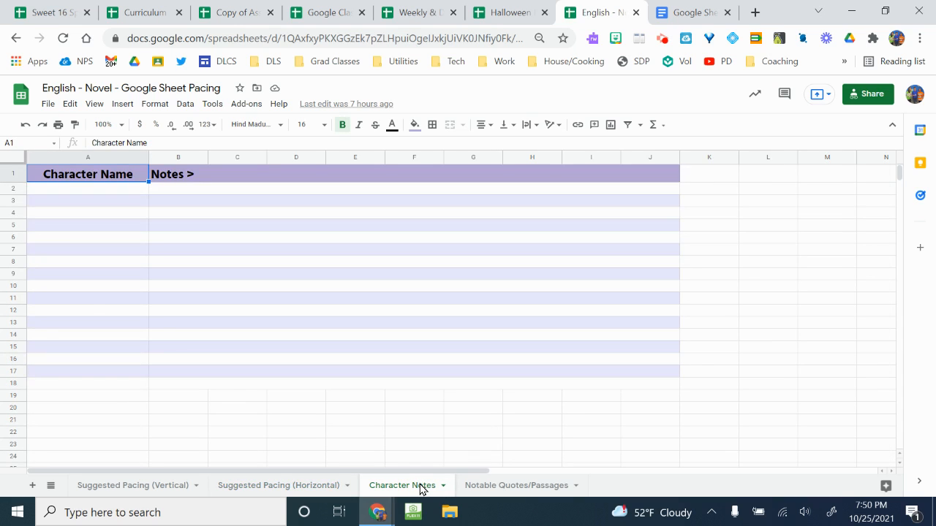
pyautogui.click(481, 485)
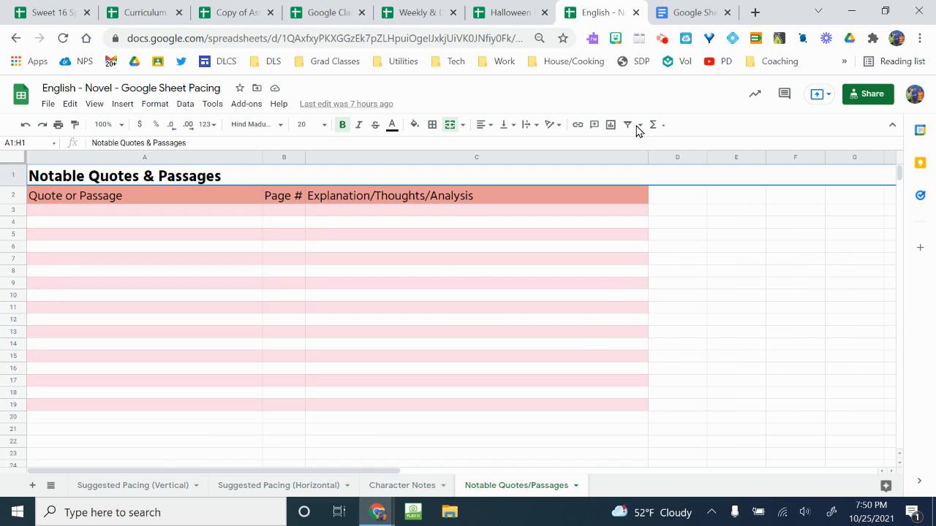
# - Review the templates listed in the Google Sheets Templates, Activities, & Resources document
pyautogui.click(688, 12)
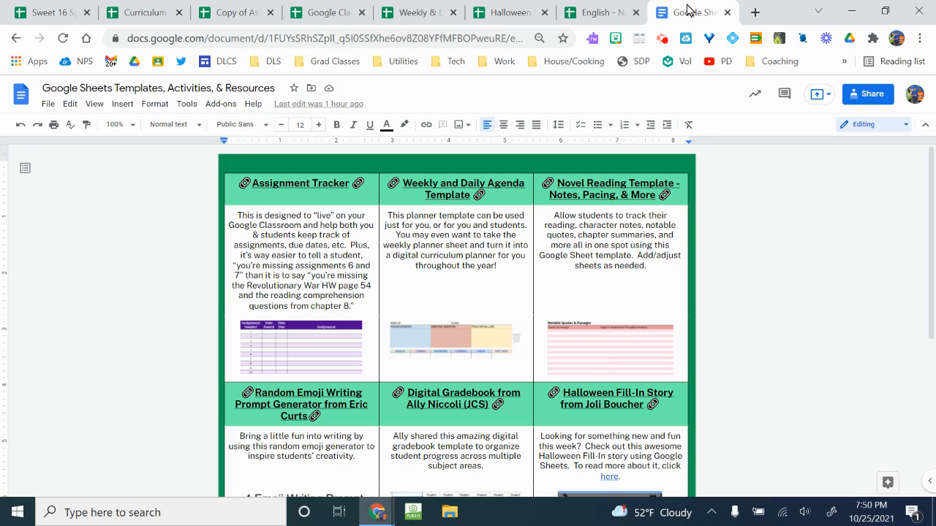
pyautogui.scroll(-1, 585, 291)
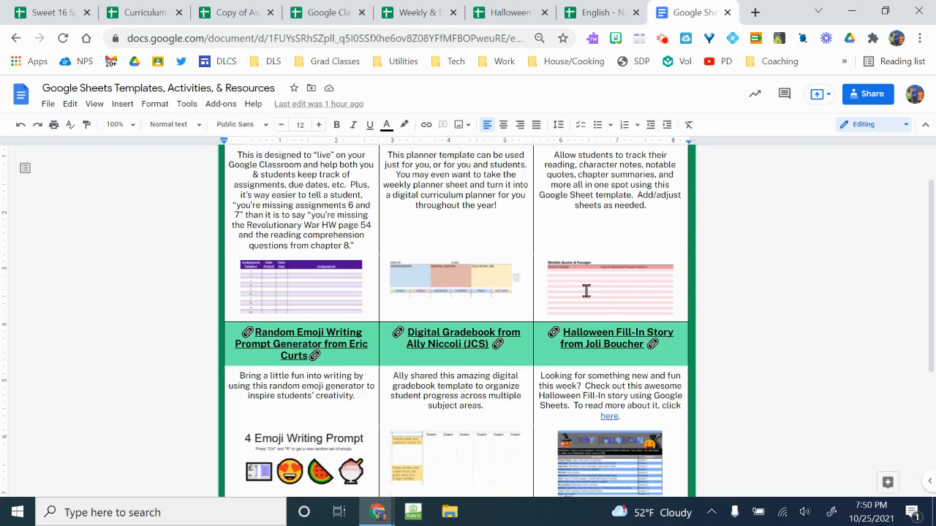
pyautogui.scroll(-2, 572, 321)
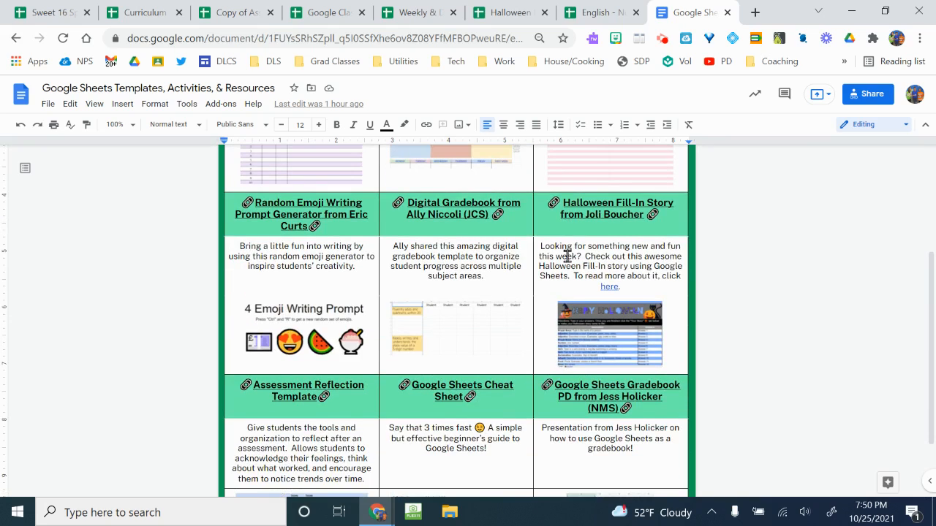
pyautogui.scroll(3, 567, 256)
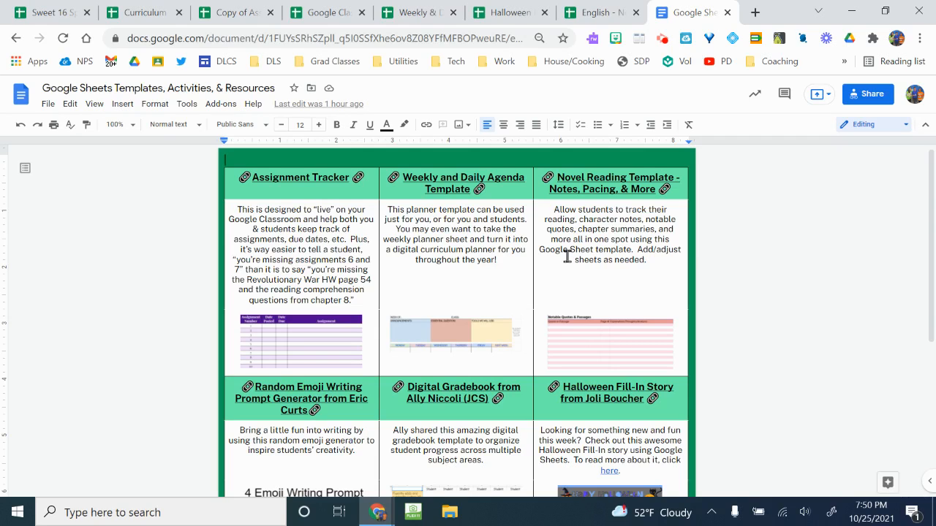
# - Create a blank spreadsheet through sheets.new in a new browser tab and name it "Assesment Reflection"
pyautogui.click(755, 13)
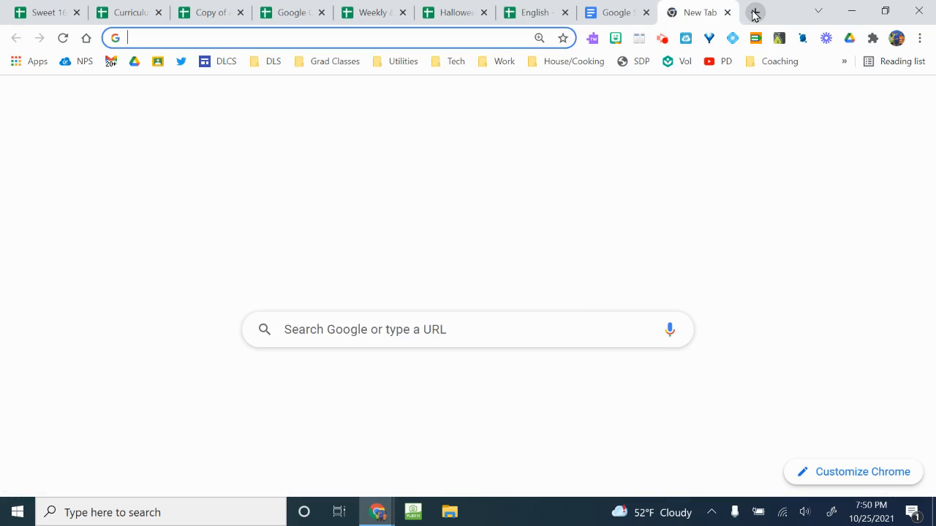
pyautogui.write('sheets.new')
pyautogui.press('Return')
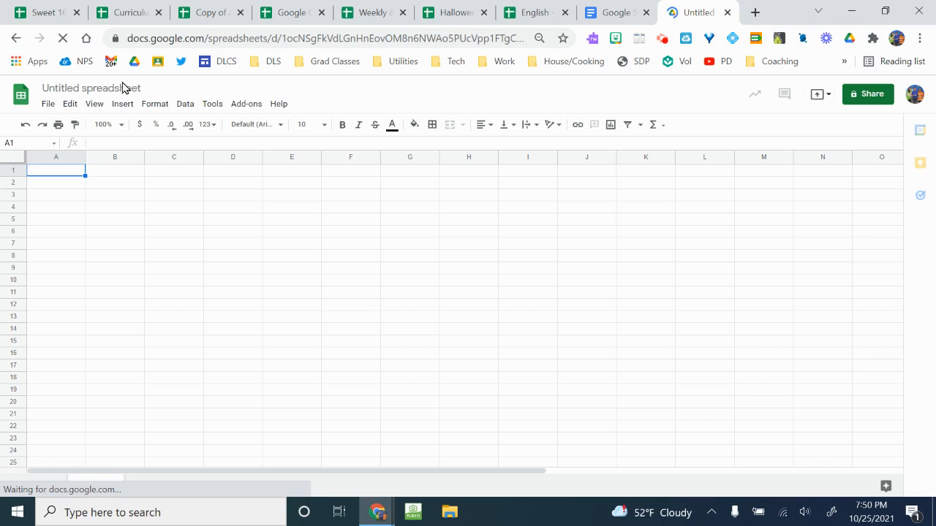
pyautogui.click(111, 90)
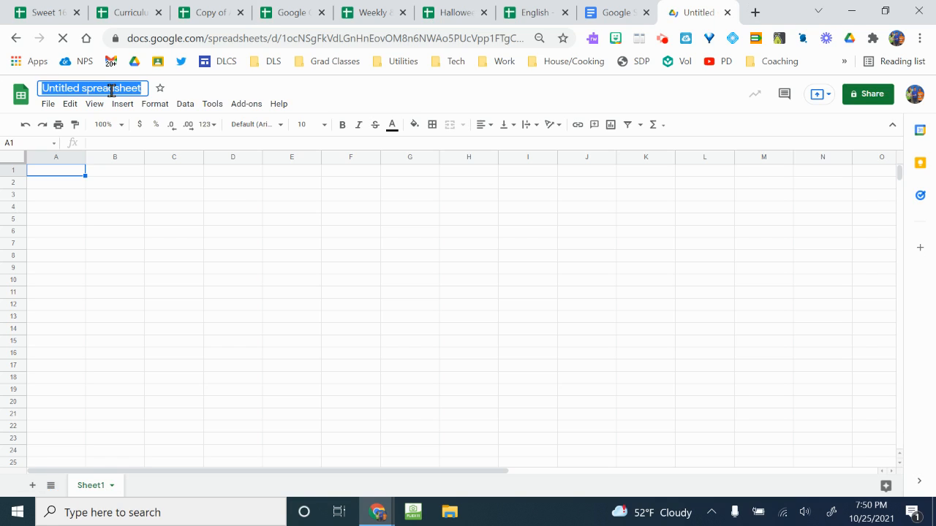
pyautogui.write('Assesment Reflecti')
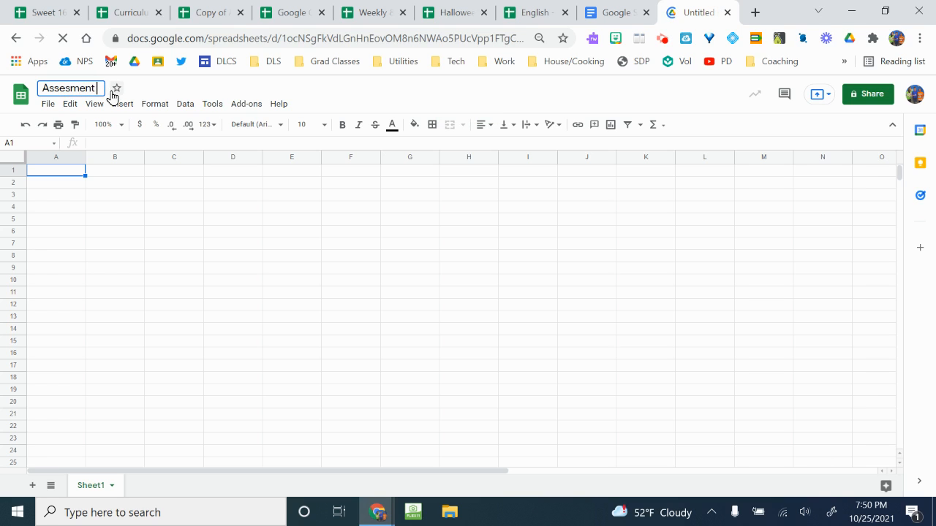
pyautogui.write('on')
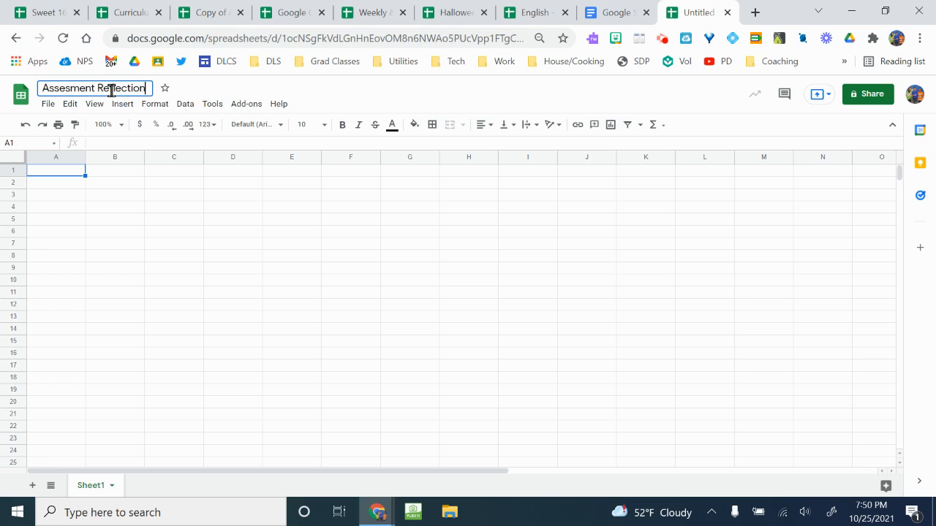
# - Enter the heading "Term 1 Assessment Reflection" in cell A1
pyautogui.click(66, 174)
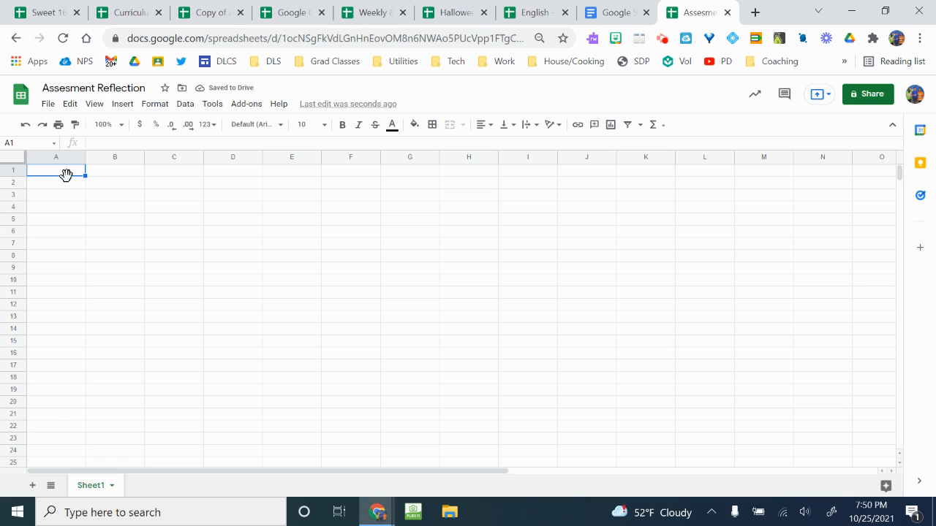
pyautogui.write('Term 1 Assessment Reflection')
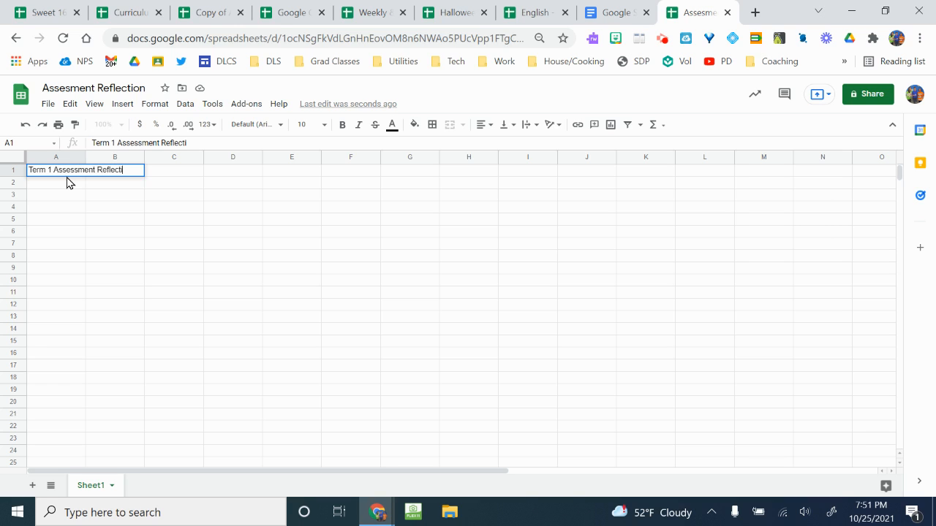
pyautogui.click(81, 221)
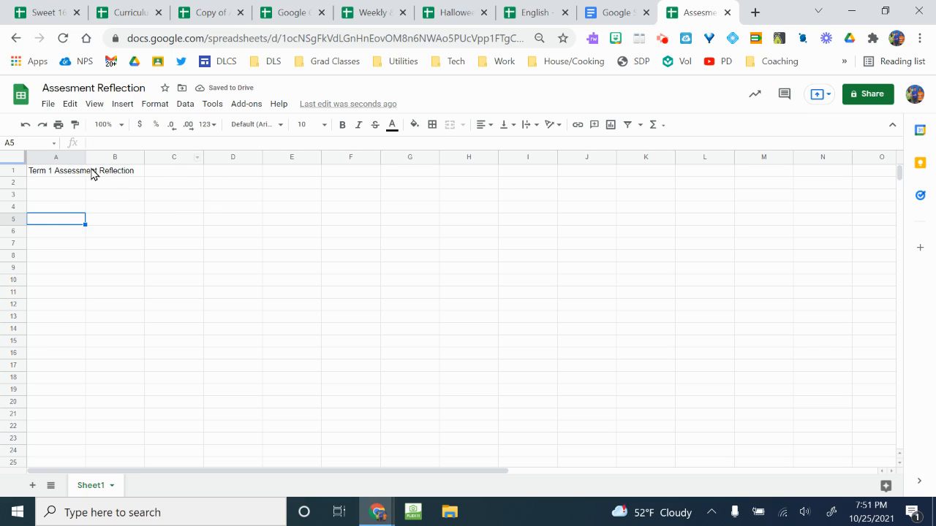
# - Merge cells A1 to G1 and center the heading horizontally across them
pyautogui.click(58, 175)
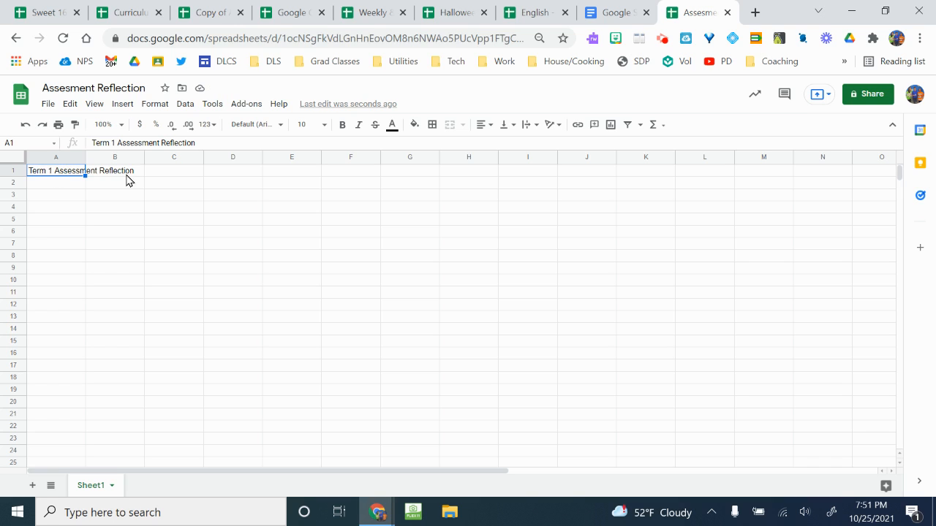
pyautogui.keyDown('shift'); pyautogui.click(408, 176); pyautogui.keyUp('shift')
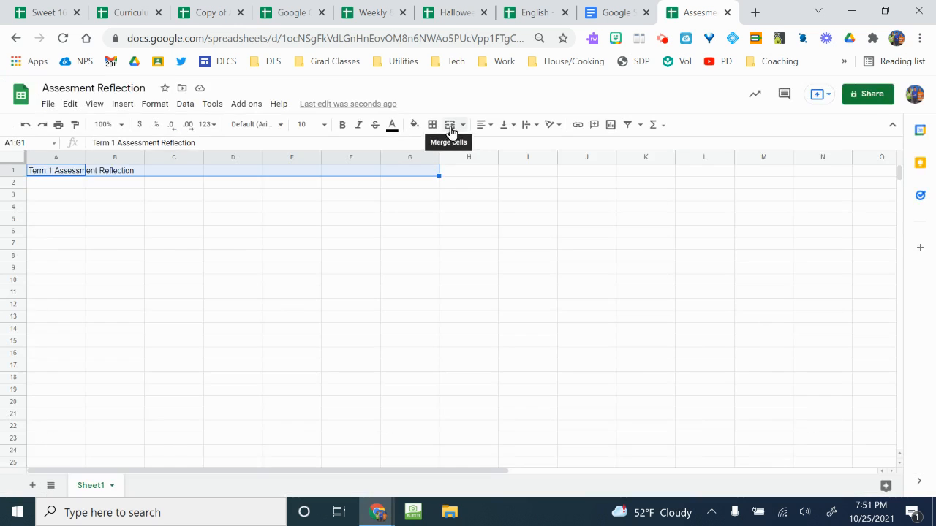
pyautogui.click(451, 128)
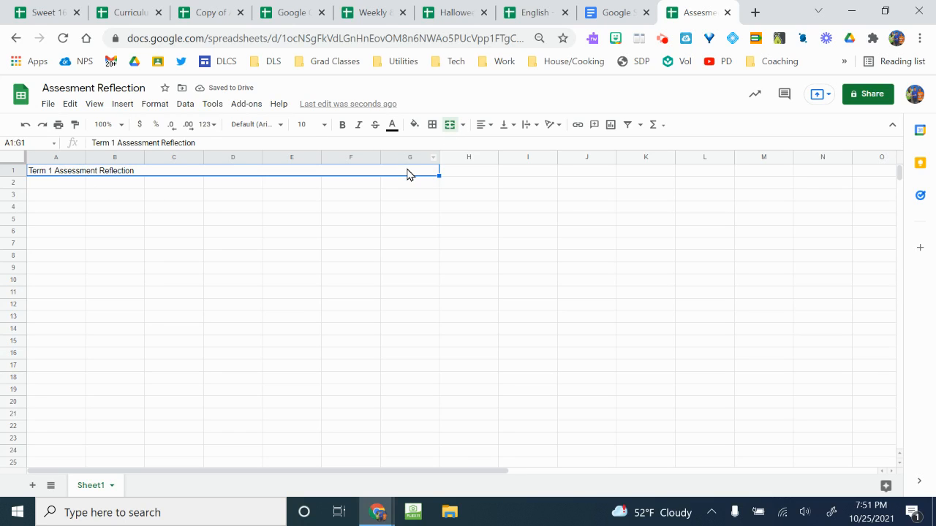
pyautogui.click(481, 126)
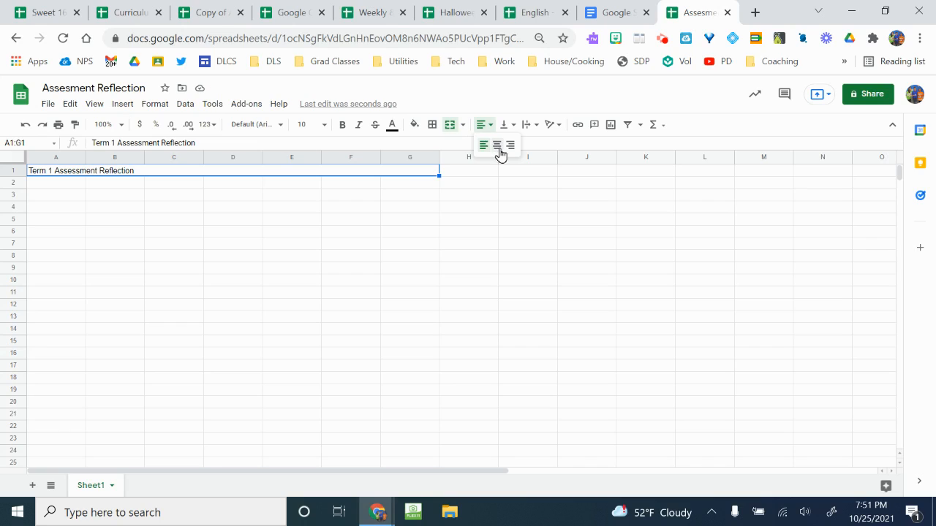
pyautogui.click(498, 147)
pyautogui.click(326, 245)
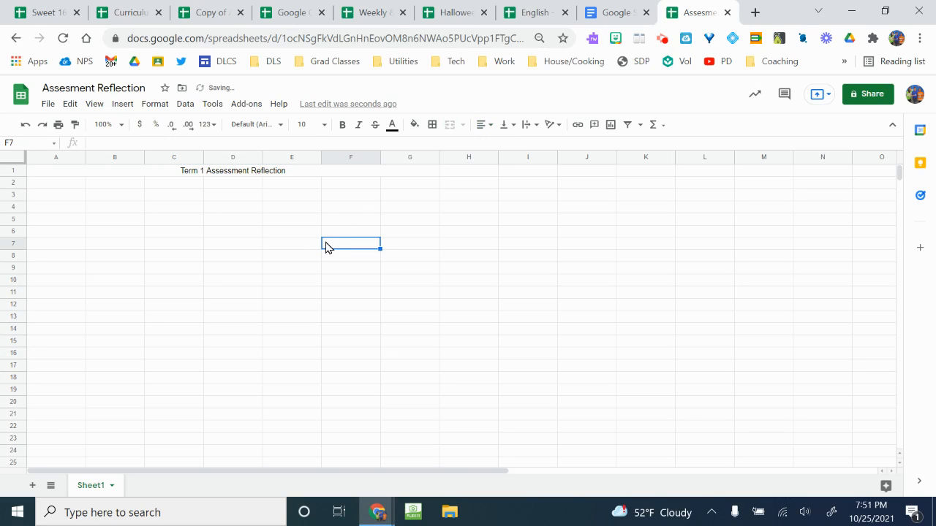
# - Enter the column headers "Date", "Test or Quiz?" and "Retake?" in cells A2 to C2
pyautogui.click(75, 189)
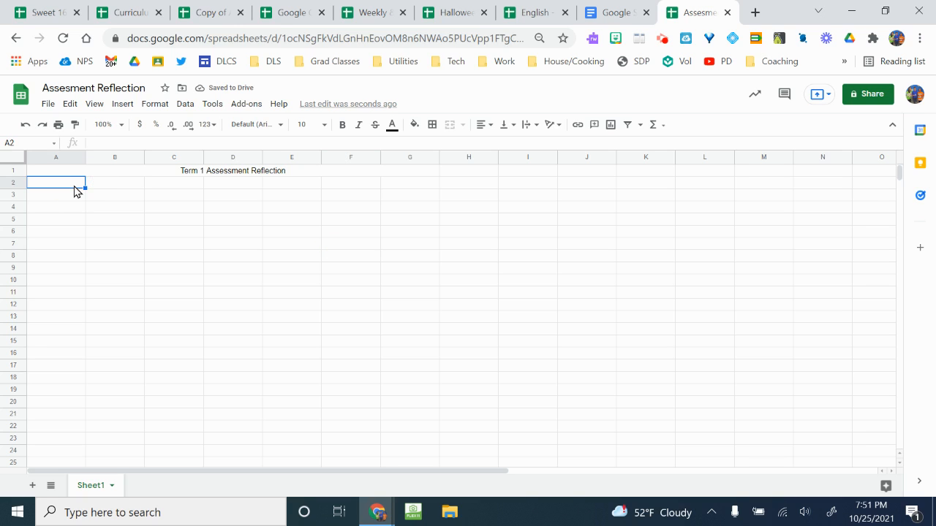
pyautogui.write('Date')
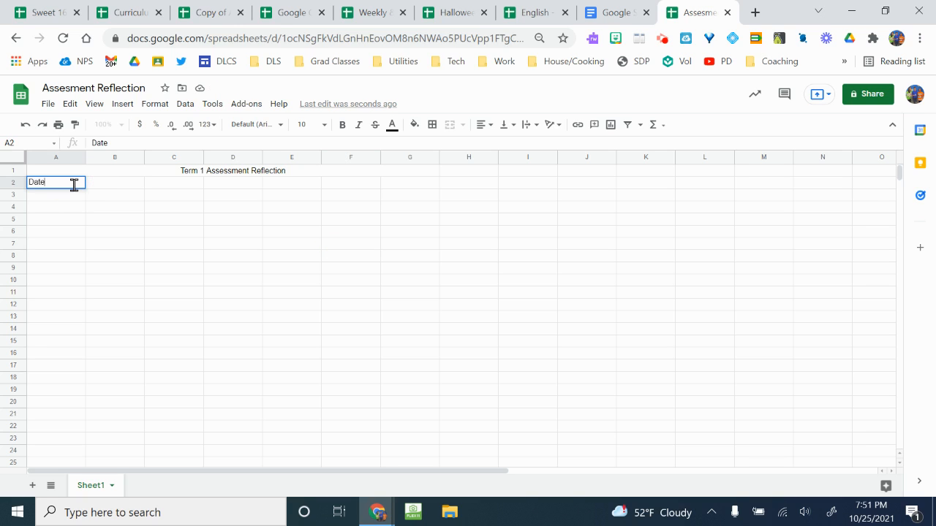
pyautogui.press('Tab')
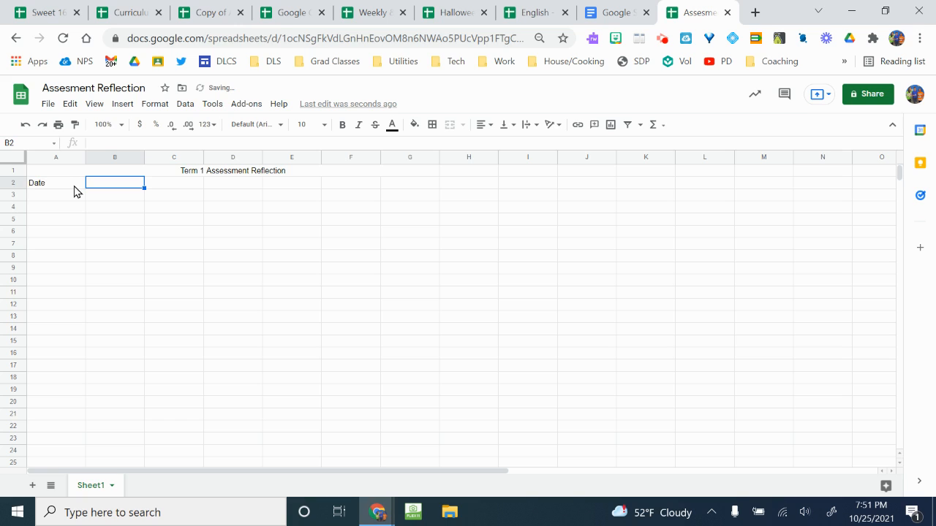
pyautogui.write('Te')
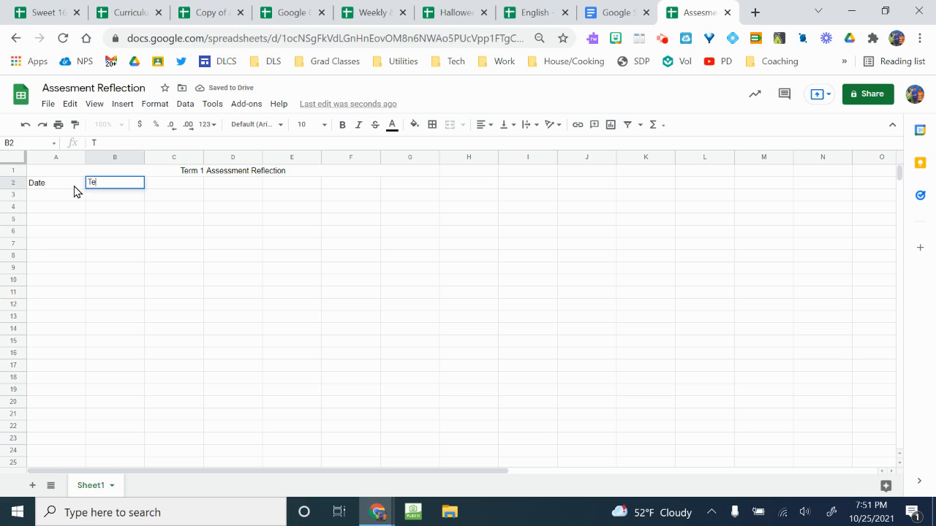
pyautogui.write('st or Quiz?')
pyautogui.press('Tab')
pyautogui.write('Retak')
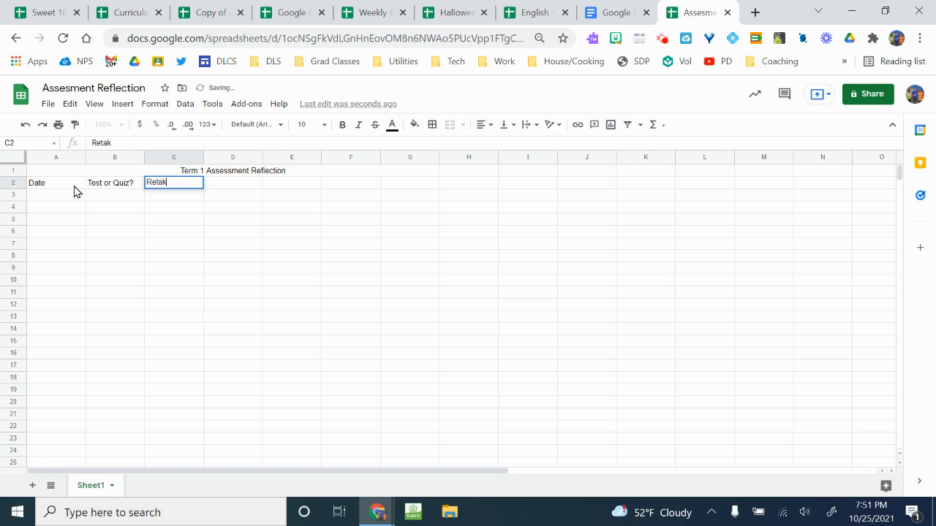
pyautogui.click(155, 284)
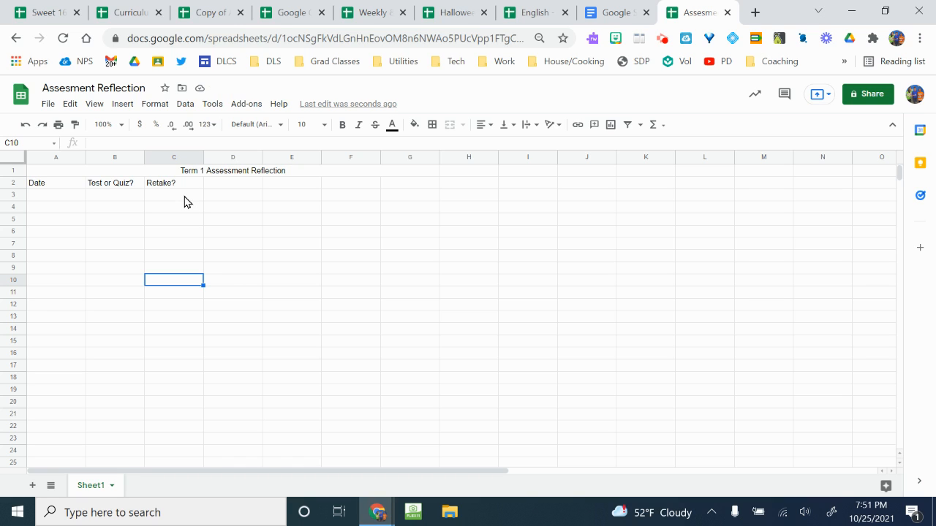
# - Insert checkboxes in cells C3 to C20 under "Retake?" and test the one in C6 by ticking and unticking it
pyautogui.click(185, 196)
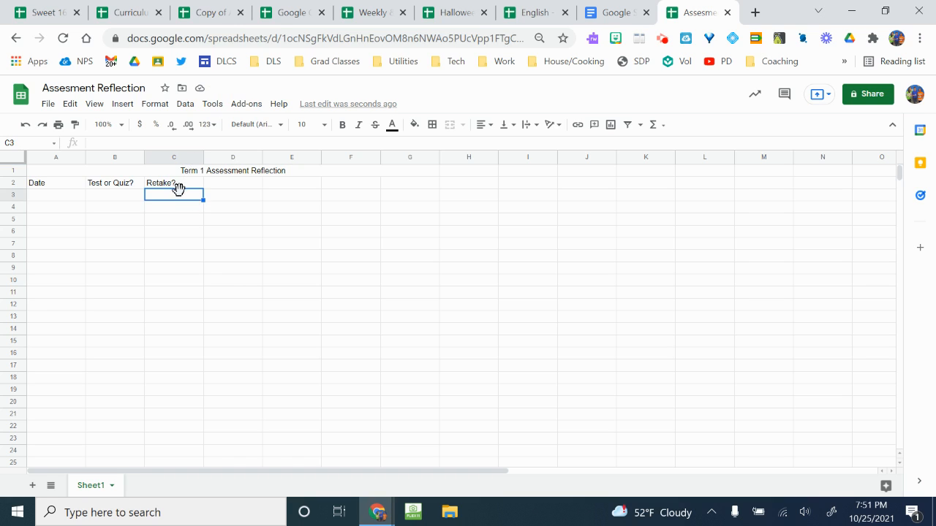
pyautogui.keyDown('shift'); pyautogui.click(174, 409); pyautogui.keyUp('shift')
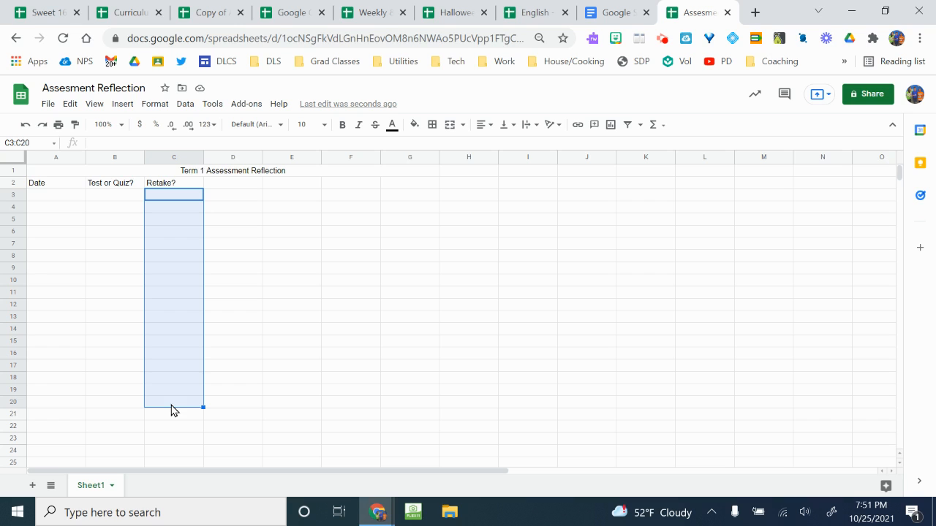
pyautogui.click(124, 105)
pyautogui.click(150, 389)
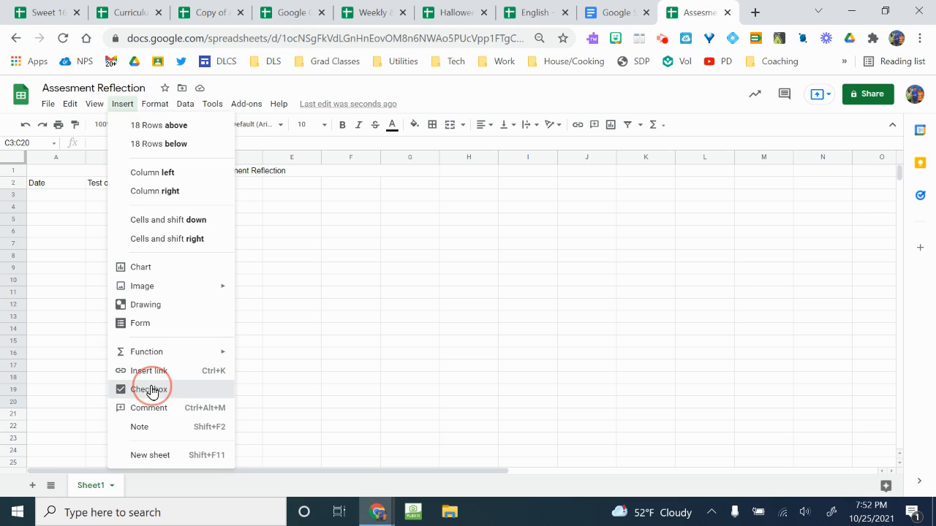
pyautogui.click(174, 232)
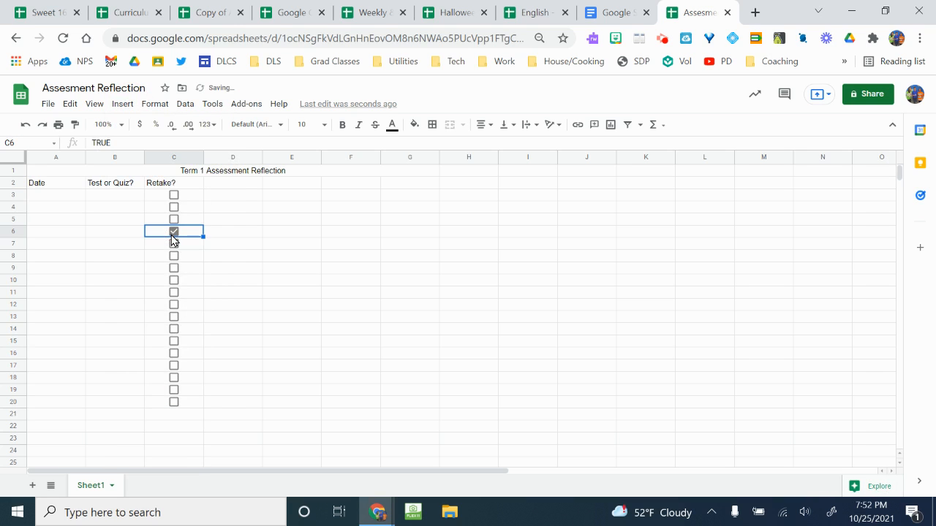
pyautogui.click(175, 233)
# - Enter the column headers "Feeling?", "How did you study?" and "How challenging?" in cells D2 to F2
pyautogui.click(231, 189)
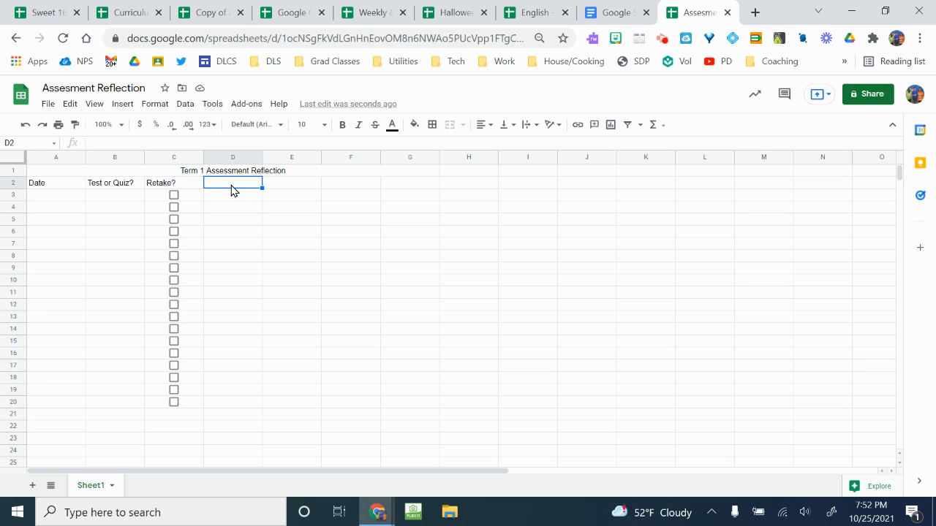
pyautogui.write('Feeling?')
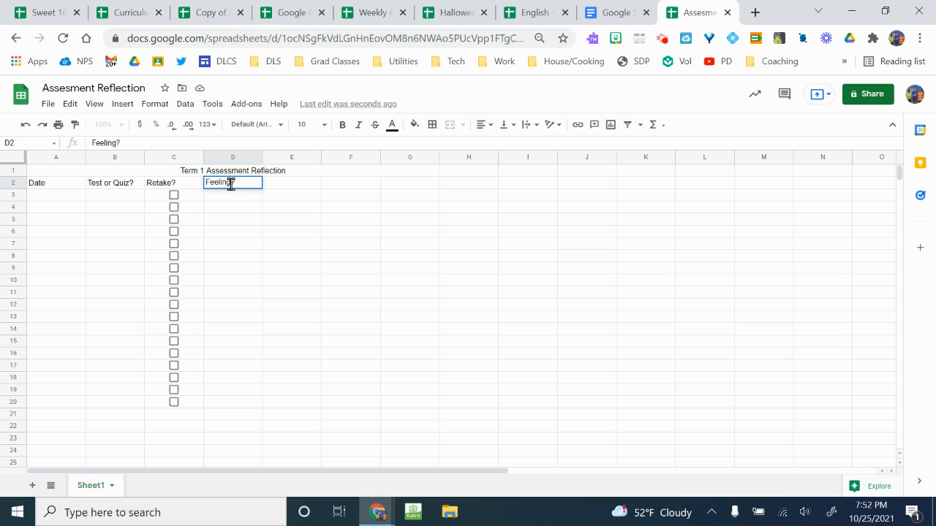
pyautogui.press('Tab')
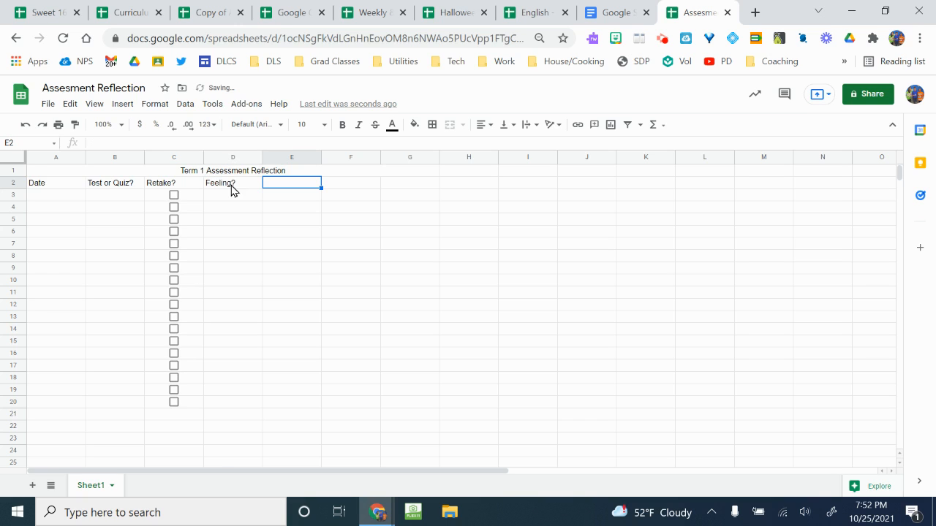
pyautogui.write('How did you study?')
pyautogui.press('Tab')
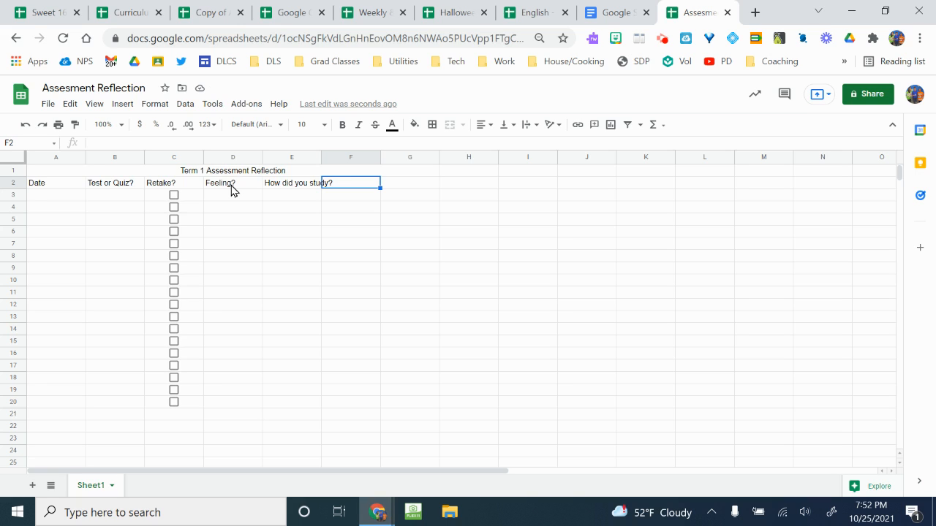
pyautogui.write('How challenging?')
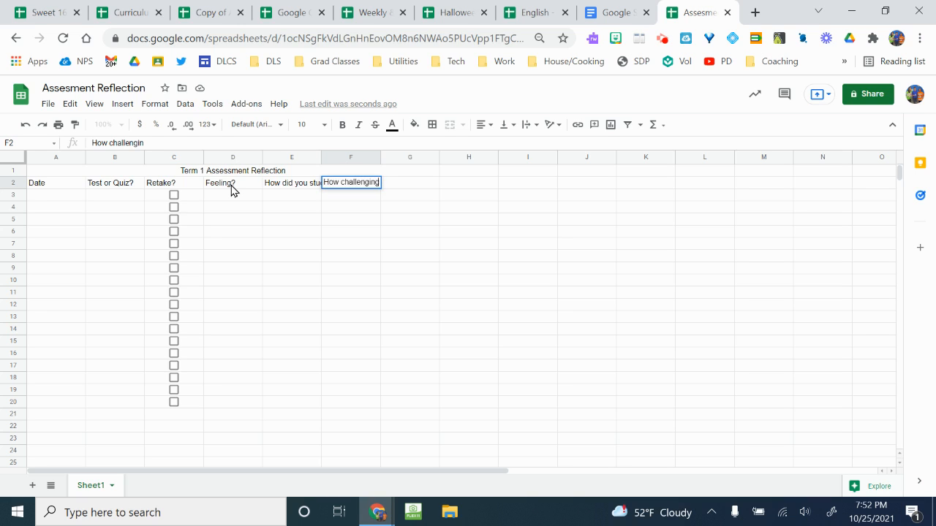
pyautogui.click(312, 329)
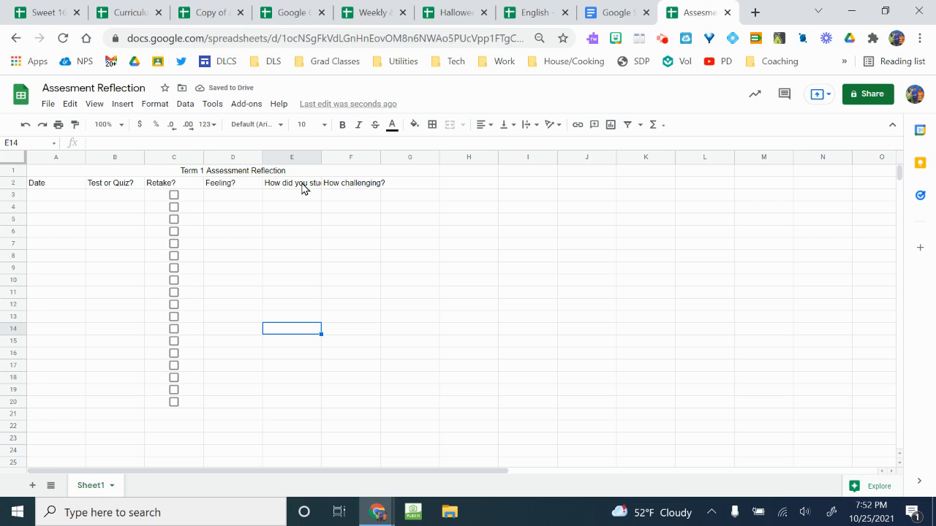
# - Widen column E until the whole "How did you study?" header fits
pyautogui.click(303, 188)
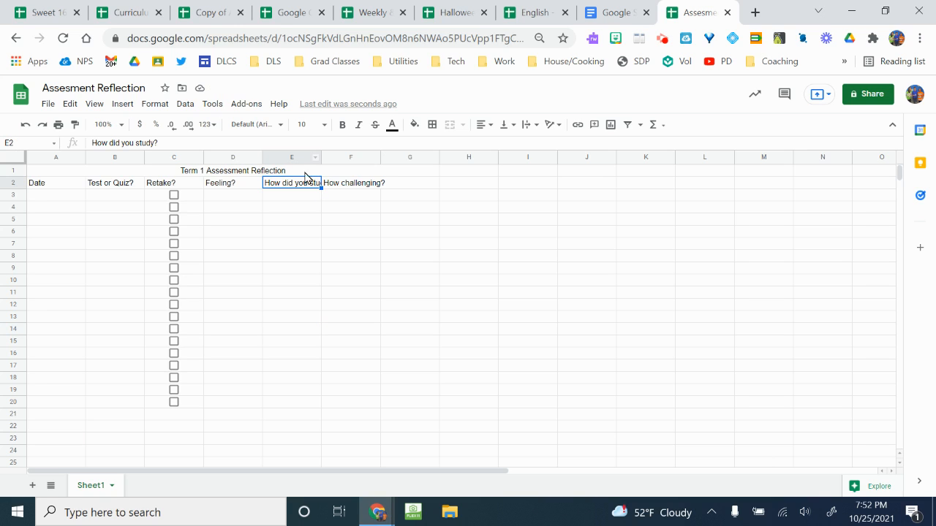
pyautogui.click(321, 155)
pyautogui.moveTo(321, 155); pyautogui.dragTo(334, 159)
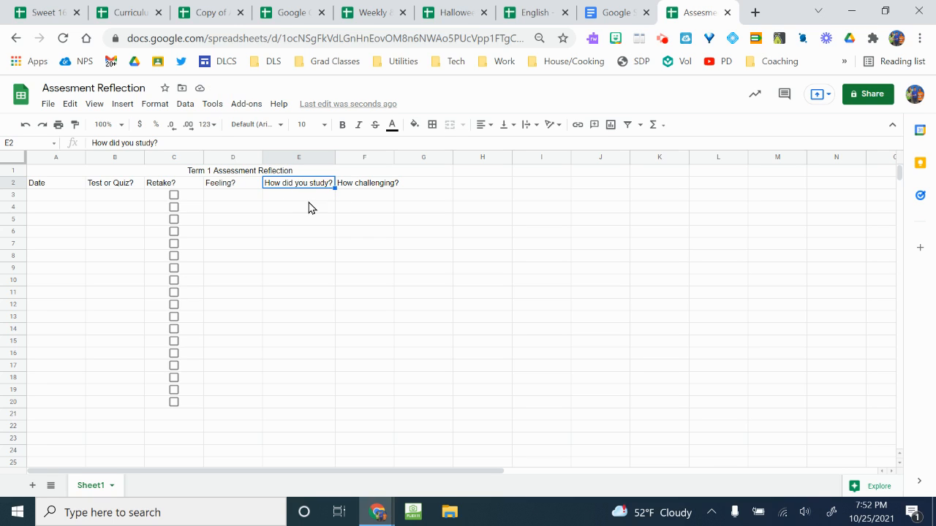
# - Resize column A so it is only slightly wider than the "Date" header
pyautogui.doubleClick(85, 159)
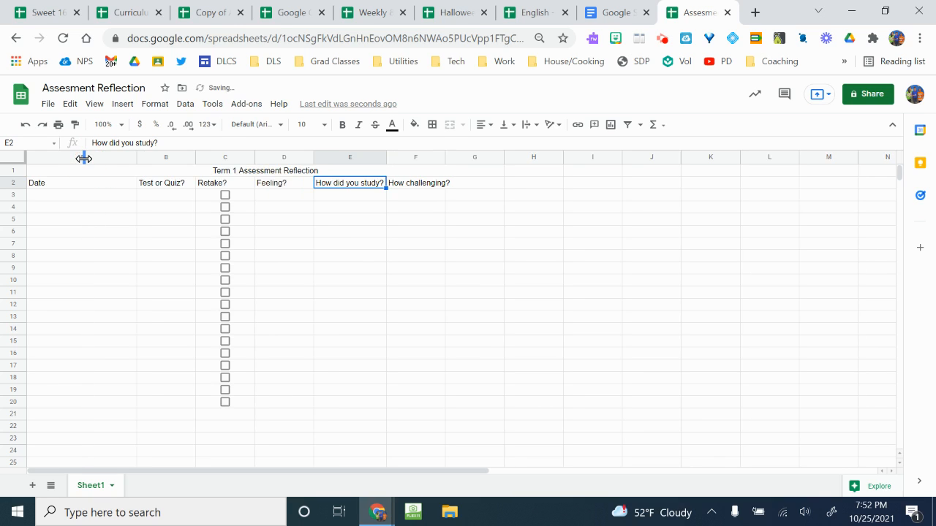
pyautogui.click(130, 159)
pyautogui.click(100, 207)
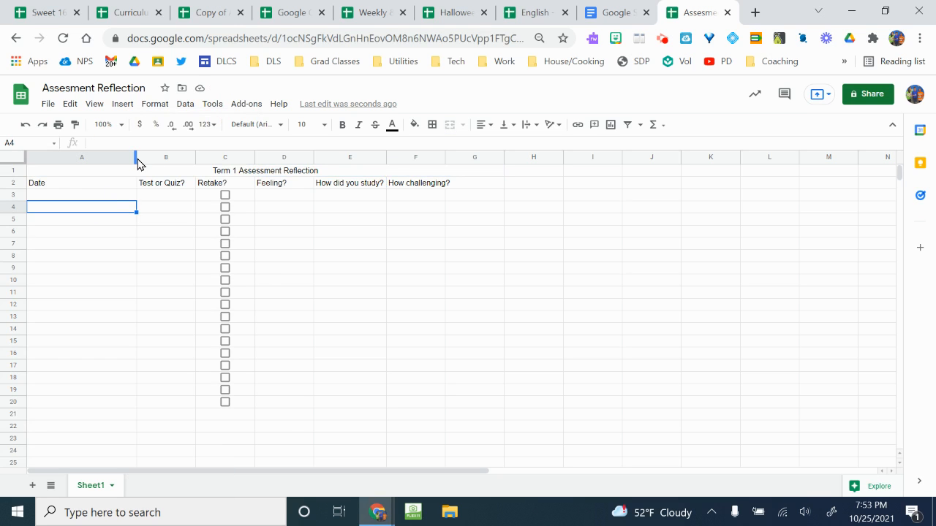
pyautogui.moveTo(136, 157); pyautogui.dragTo(60, 157)
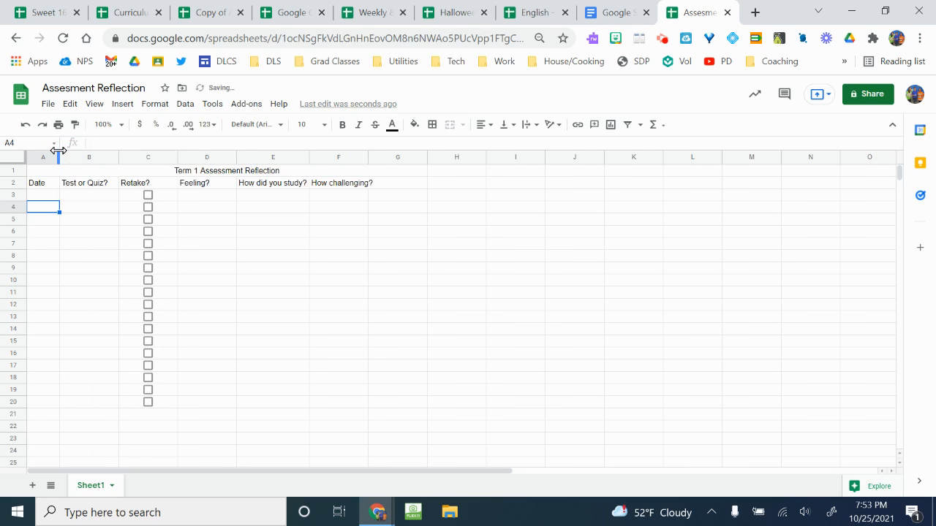
pyautogui.click(95, 256)
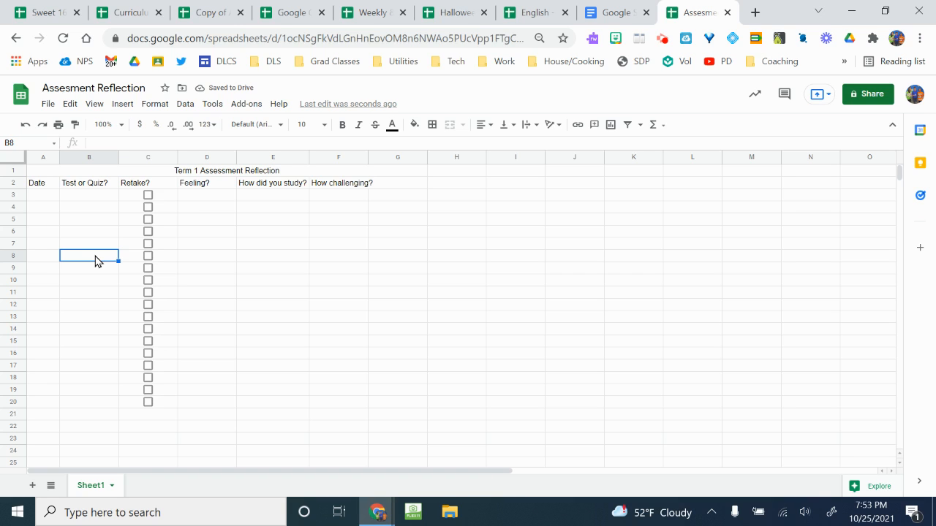
# - Set the font of cells A1 to G20 to Arimo and the font size to 14
pyautogui.click(36, 172)
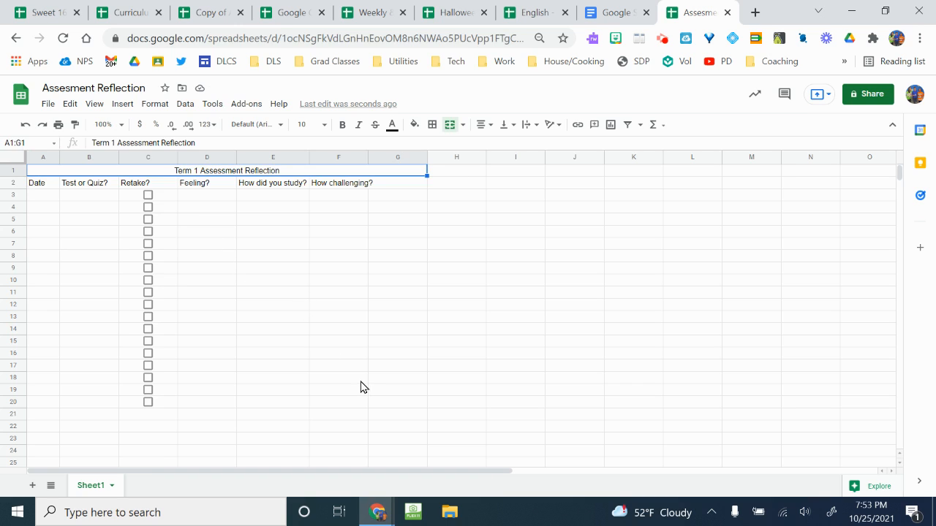
pyautogui.keyDown('shift'); pyautogui.click(401, 405); pyautogui.keyUp('shift')
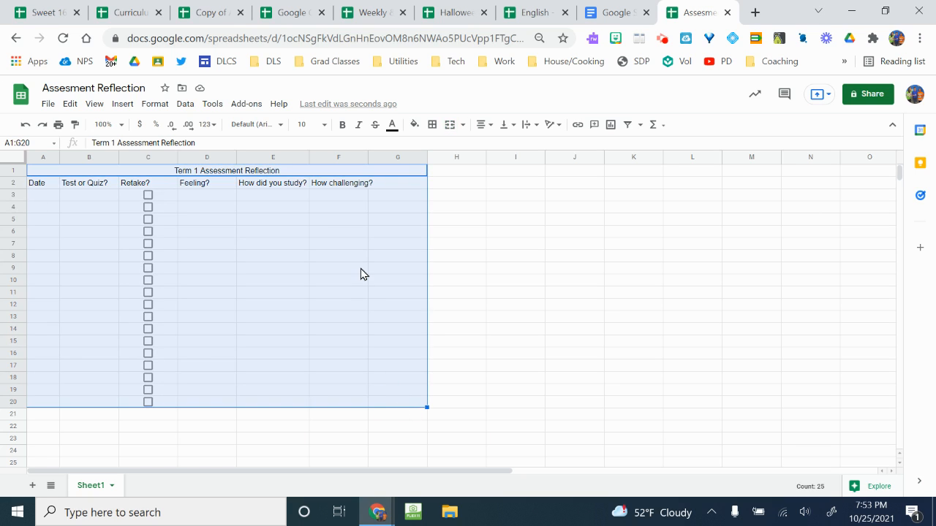
pyautogui.click(269, 125)
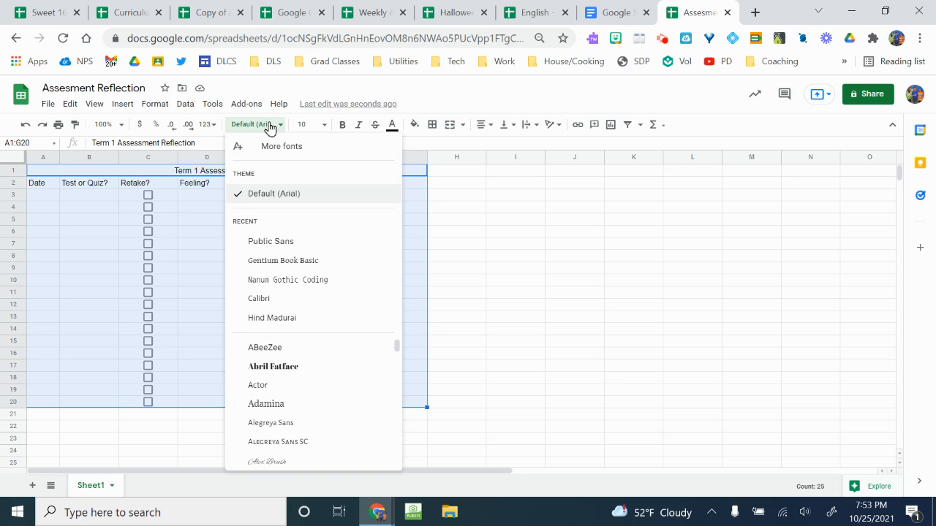
pyautogui.scroll(-5, 311, 373)
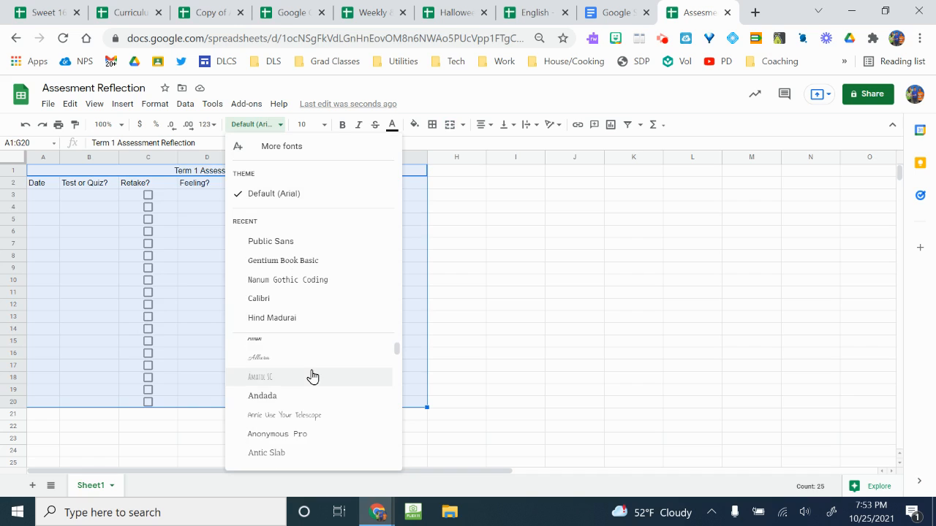
pyautogui.scroll(-3, 312, 375)
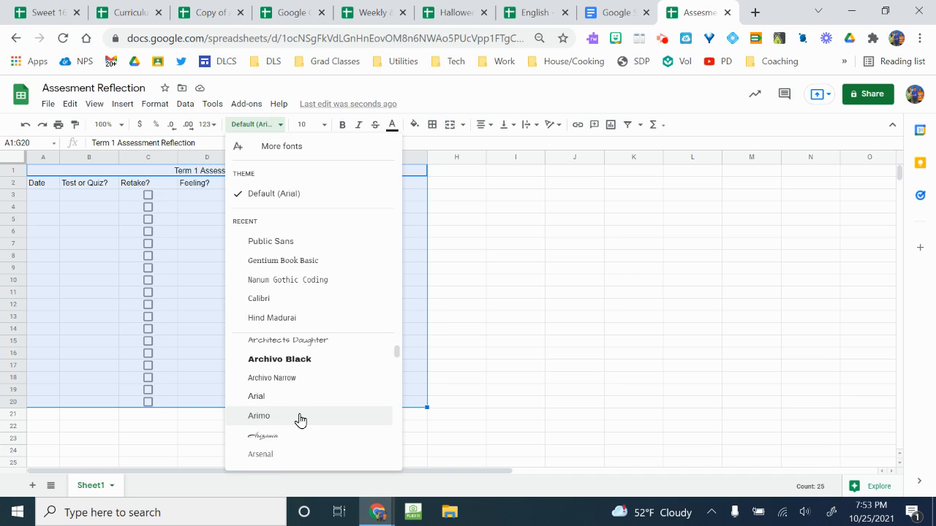
pyautogui.click(289, 418)
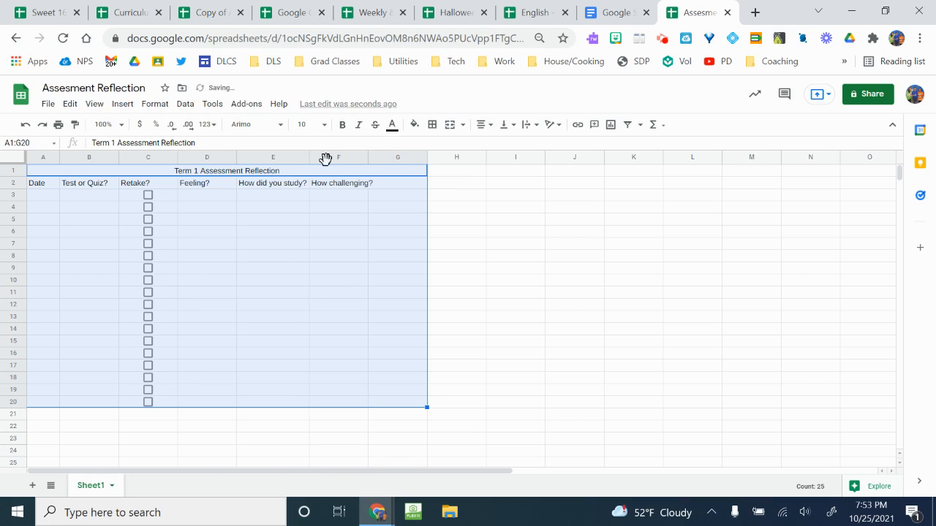
pyautogui.click(320, 128)
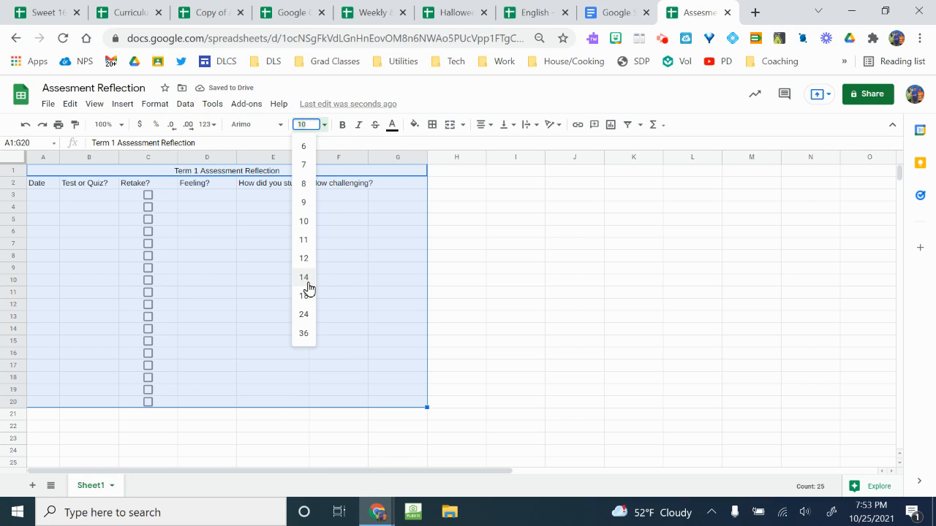
pyautogui.click(308, 285)
pyautogui.click(309, 258)
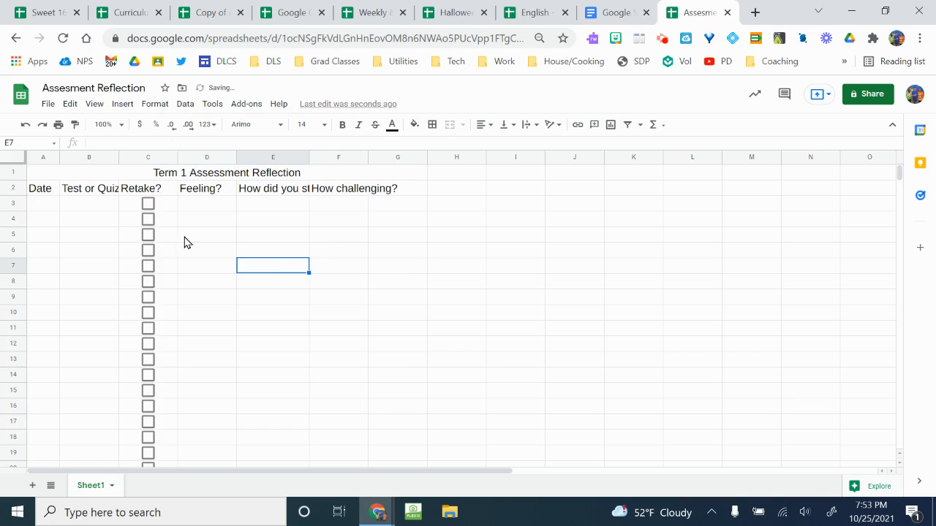
# - Auto-fit columns B, E and F to the width of their headers
pyautogui.doubleClick(118, 158)
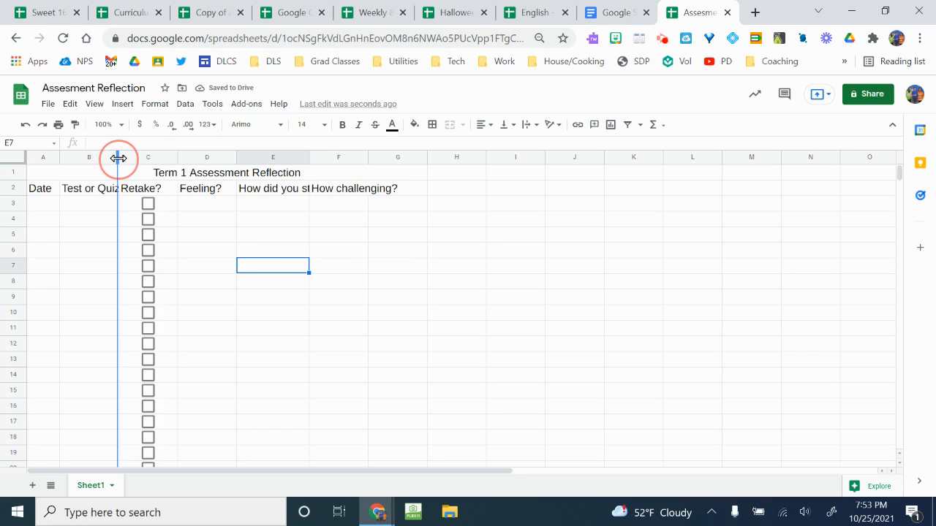
pyautogui.doubleClick(319, 157)
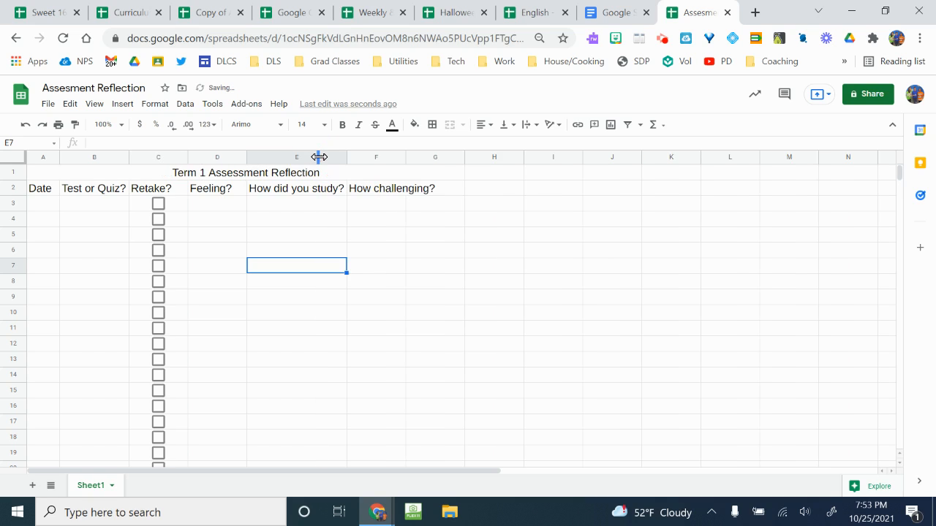
pyautogui.doubleClick(406, 157)
pyautogui.click(373, 318)
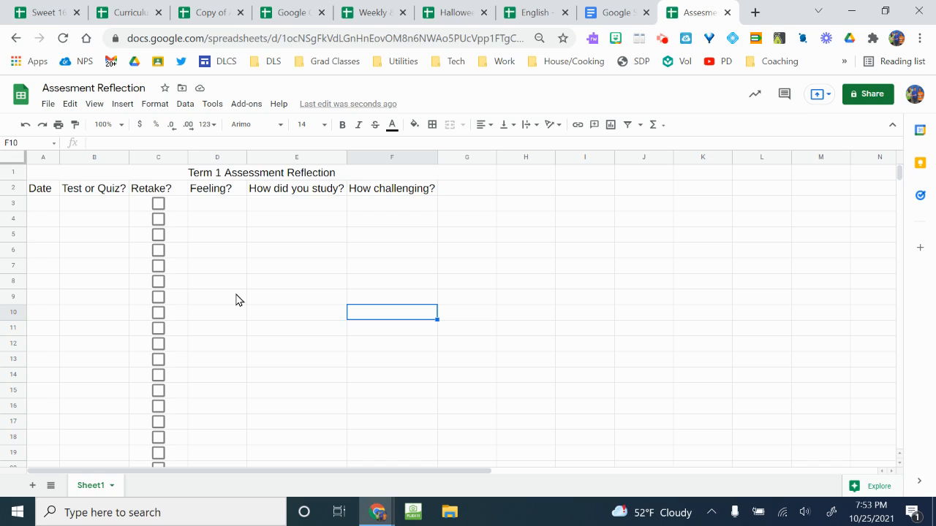
# - Apply alternating colors to cells A1 to G20
pyautogui.click(48, 173)
pyautogui.scroll(-1, 369, 339)
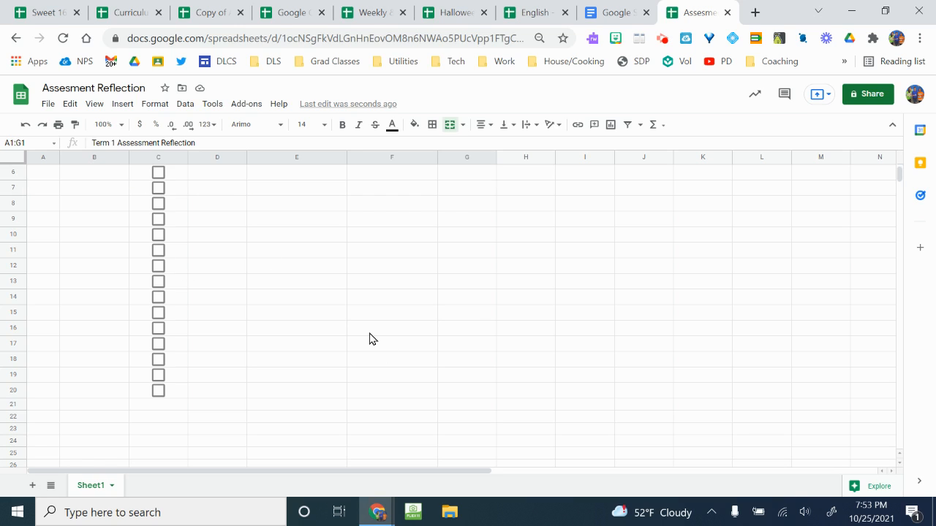
pyautogui.keyDown('shift'); pyautogui.click(446, 394); pyautogui.keyUp('shift')
pyautogui.scroll(1, 270, 263)
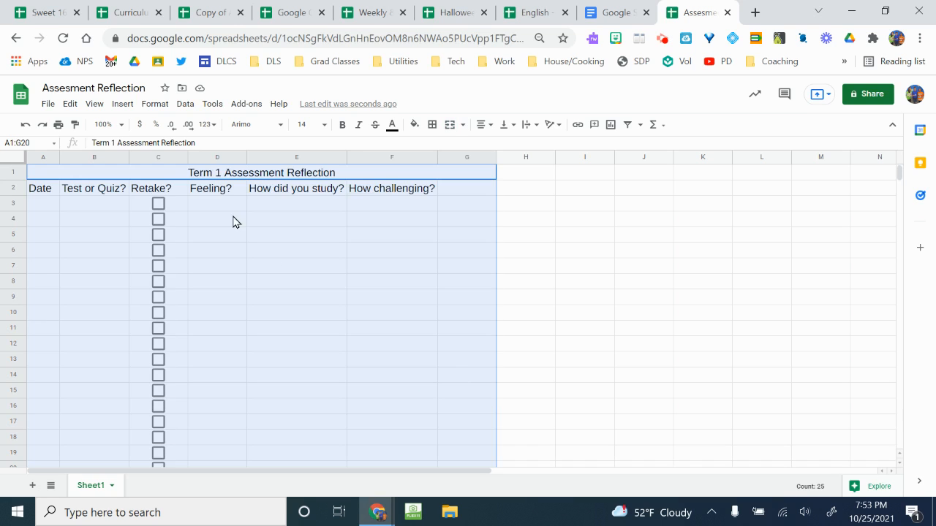
pyautogui.click(155, 104)
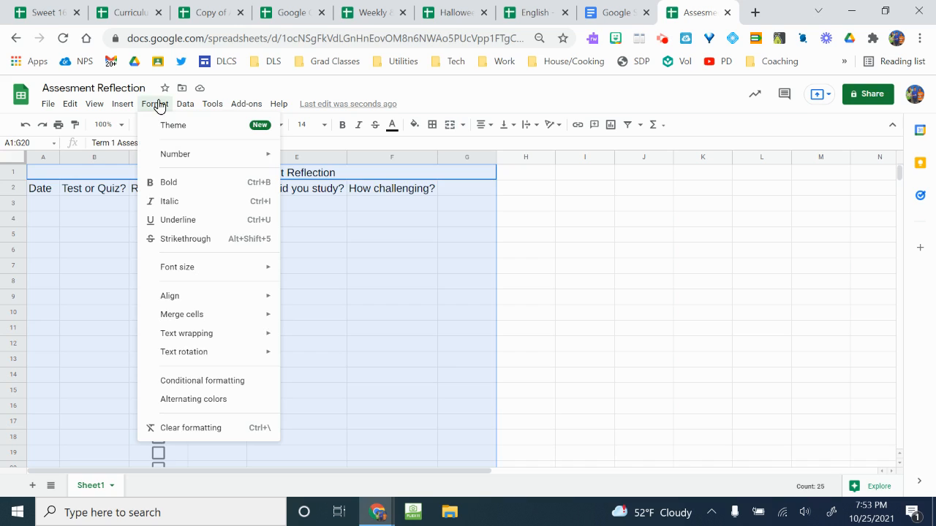
pyautogui.click(189, 399)
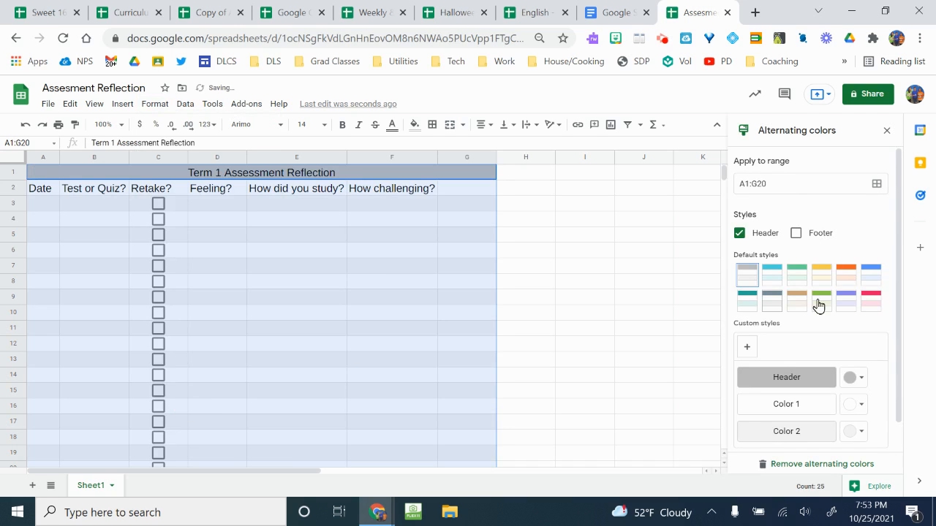
# - Try the pink default style for the alternating colors and switch to the medium green style in the first row of default styles
pyautogui.click(868, 303)
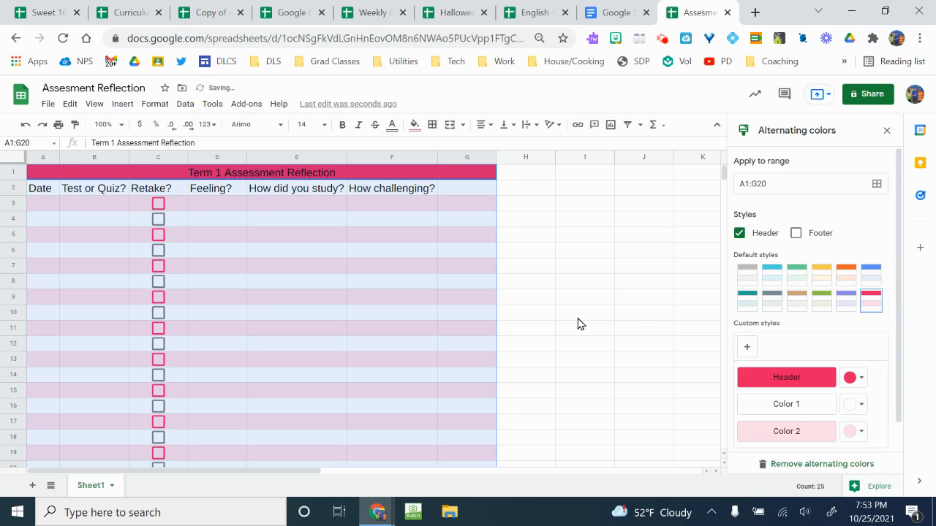
pyautogui.hscroll(1, 578, 324)
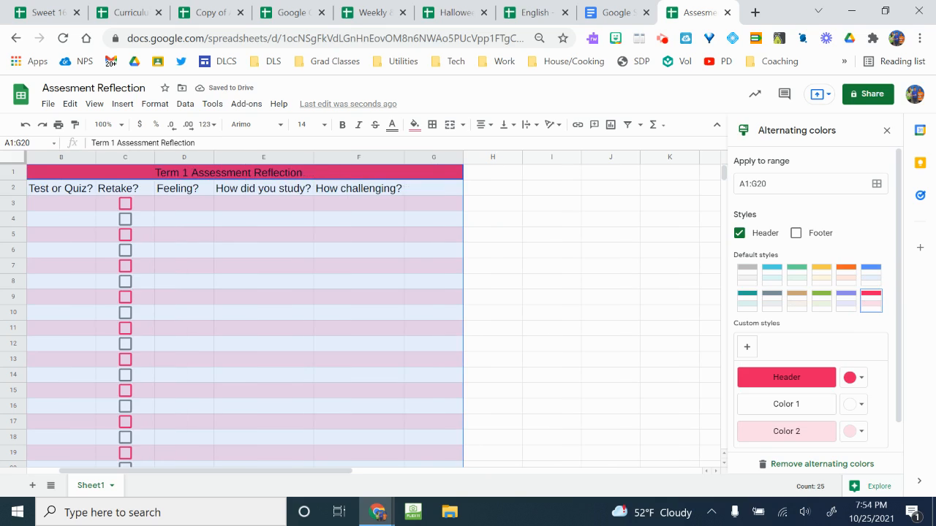
pyautogui.click(796, 284)
pyautogui.hscroll(-1, 362, 320)
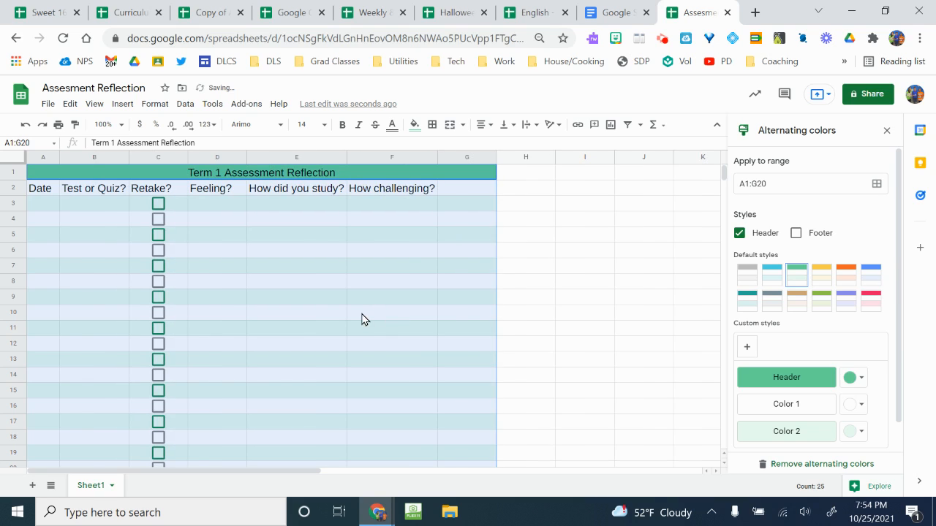
# - Turn the Header option of the alternating colors off and back on
pyautogui.click(740, 234)
pyautogui.click(740, 233)
pyautogui.scroll(-1, 857, 404)
pyautogui.scroll(1, 857, 405)
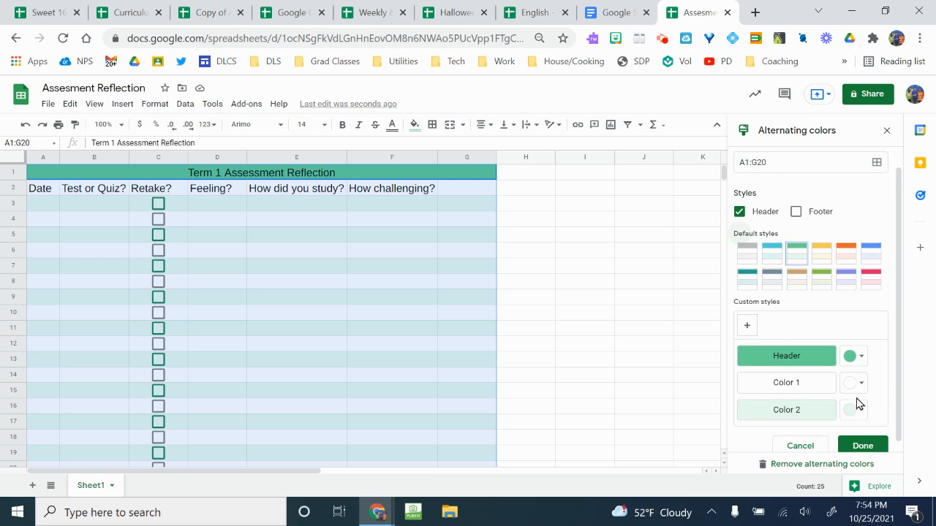
# - Finish the alternating colors setup with the chosen green style and deselect the range
pyautogui.click(862, 445)
pyautogui.click(434, 378)
pyautogui.click(99, 251)
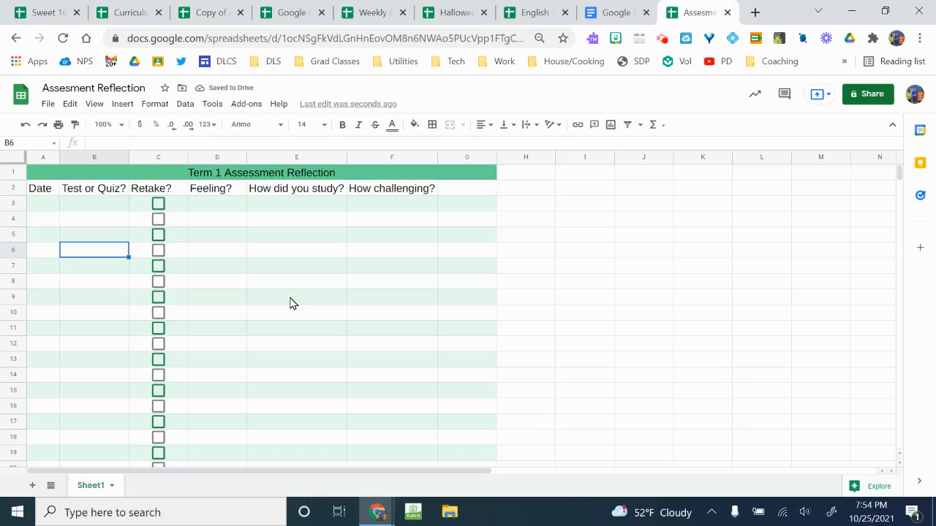
pyautogui.scroll(-2, 289, 304)
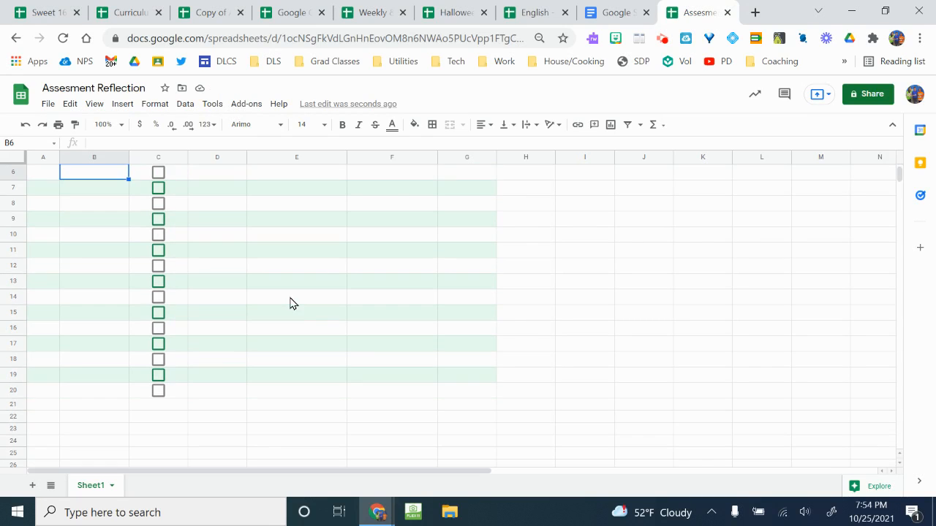
pyautogui.scroll(2, 289, 303)
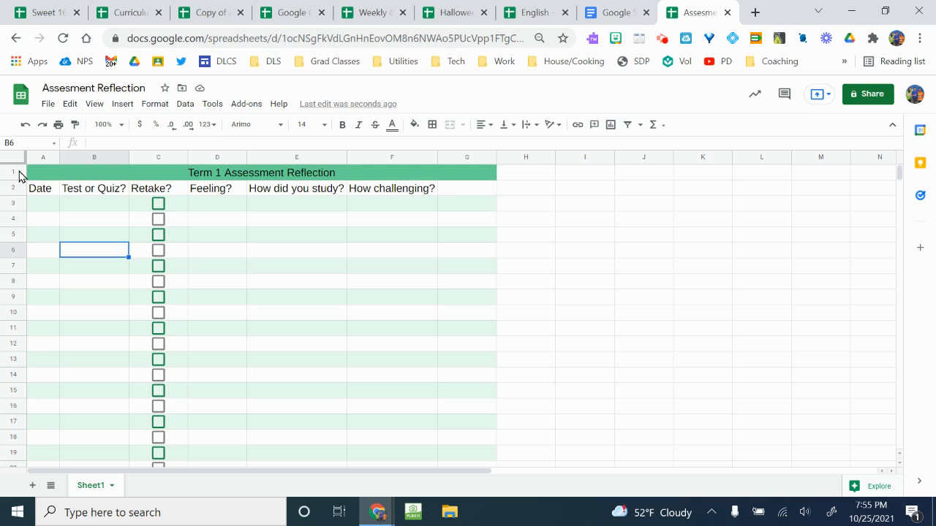
pyautogui.scroll(-1, 56, 277)
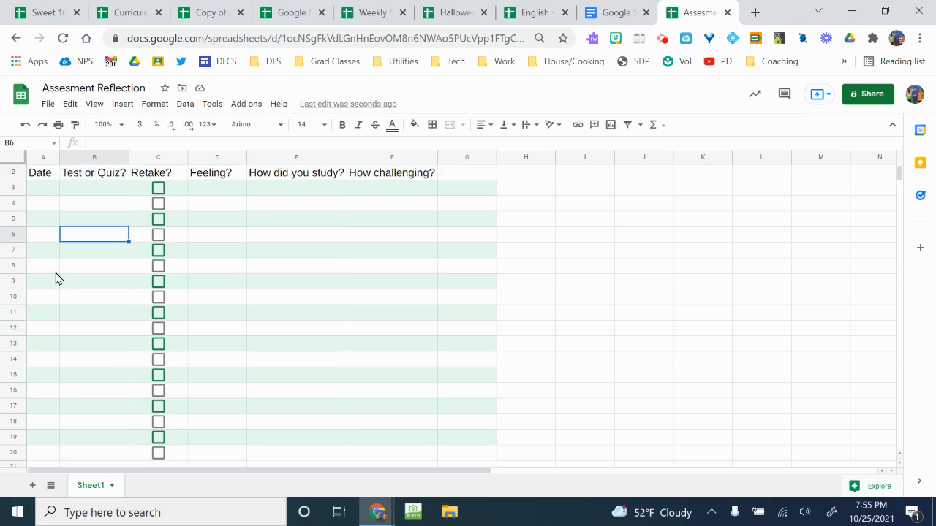
pyautogui.scroll(1, 54, 276)
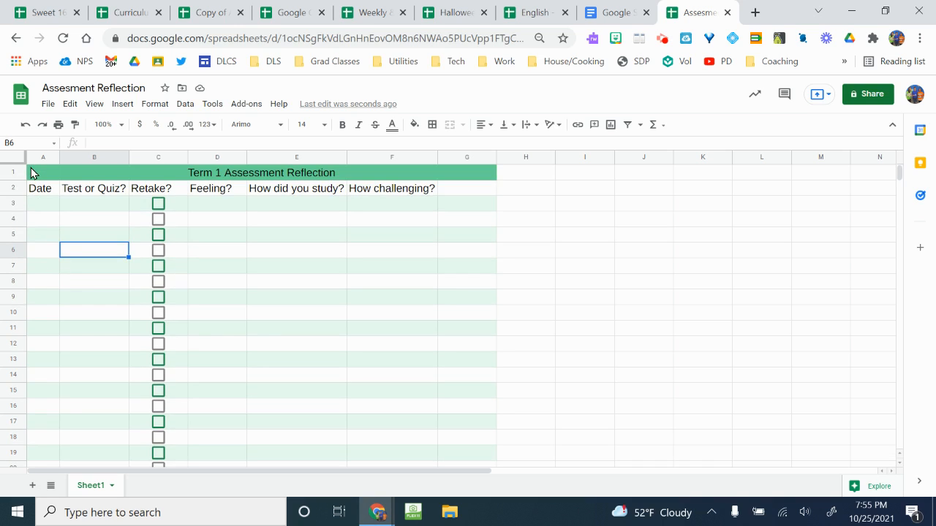
# - Freeze the first two rows, which hold the title and the column headers
pyautogui.click(30, 173)
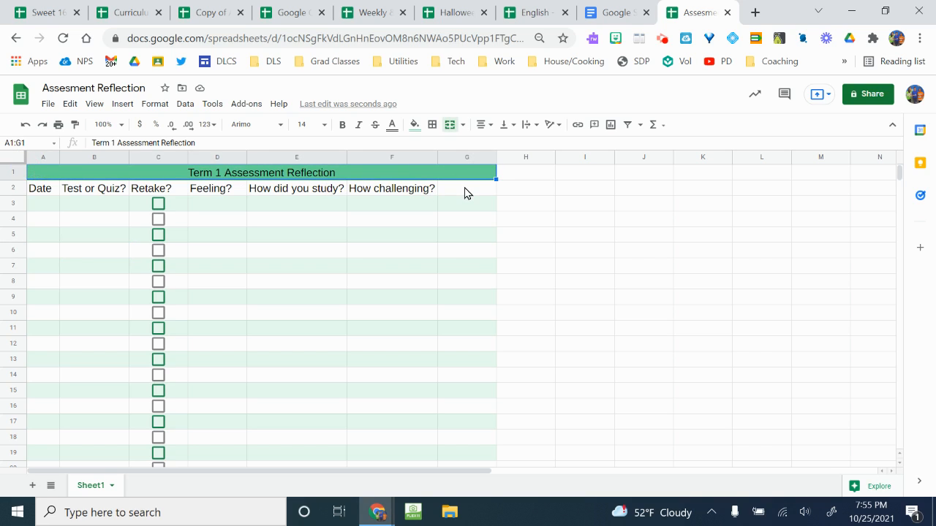
pyautogui.keyDown('shift'); pyautogui.click(465, 192); pyautogui.keyUp('shift')
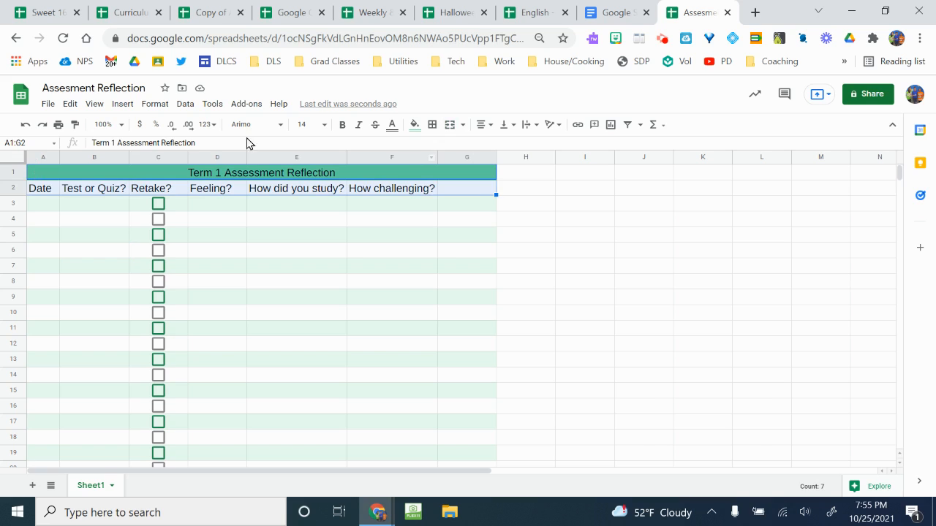
pyautogui.click(98, 108)
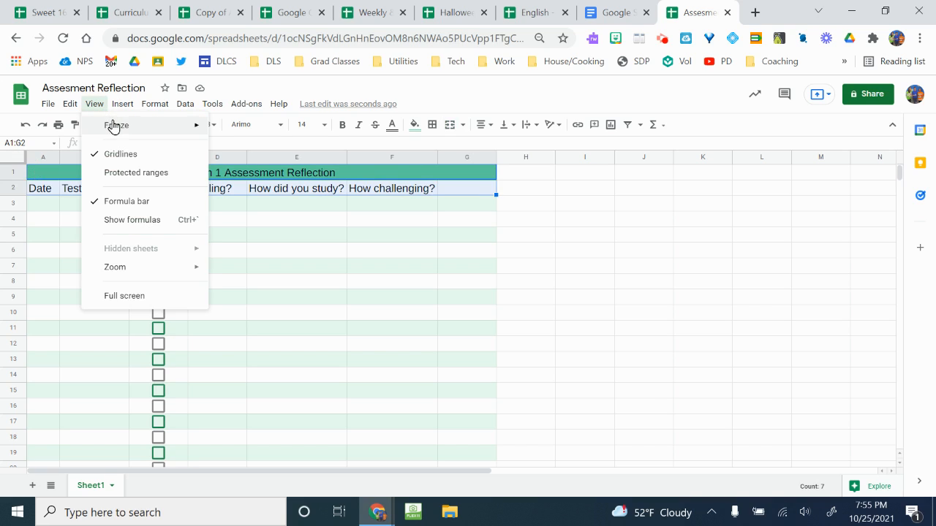
pyautogui.moveTo(160, 130)
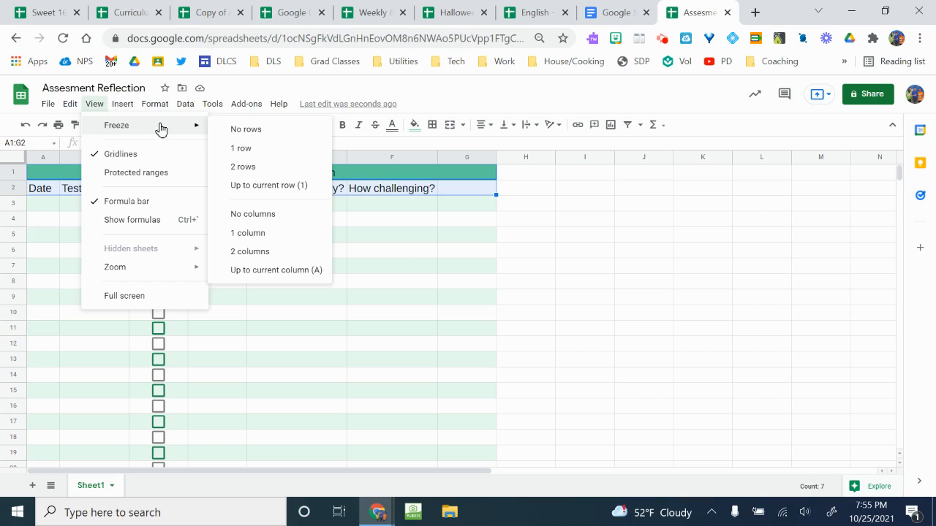
pyautogui.click(256, 166)
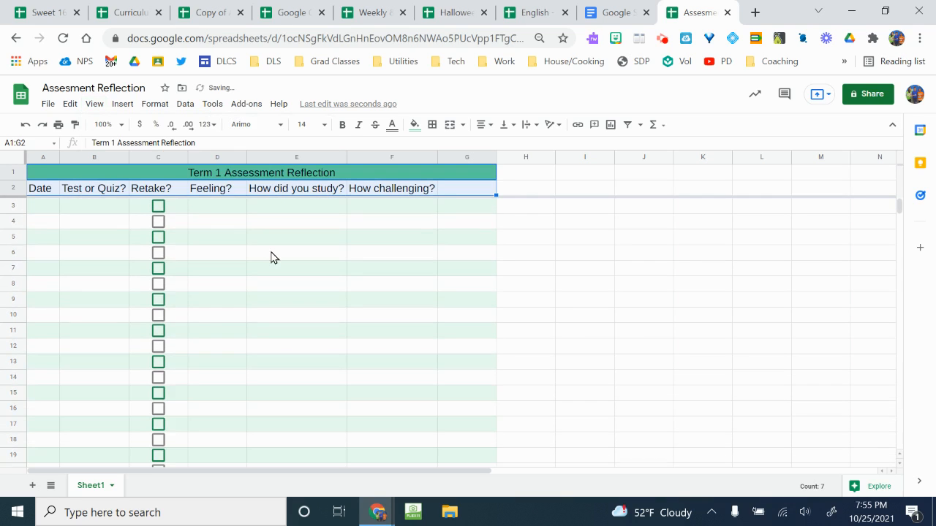
pyautogui.click(271, 253)
pyautogui.scroll(-1, 271, 257)
pyautogui.scroll(1, 271, 257)
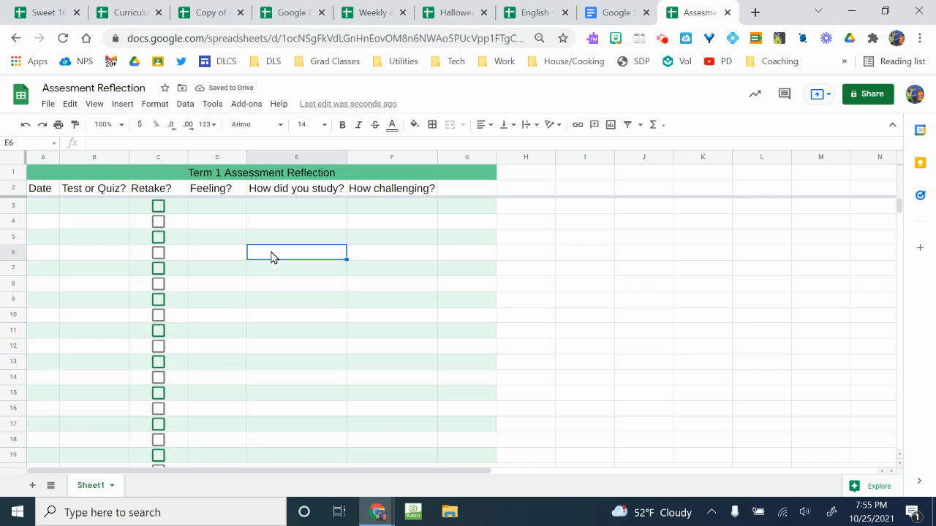
pyautogui.scroll(-2, 109, 333)
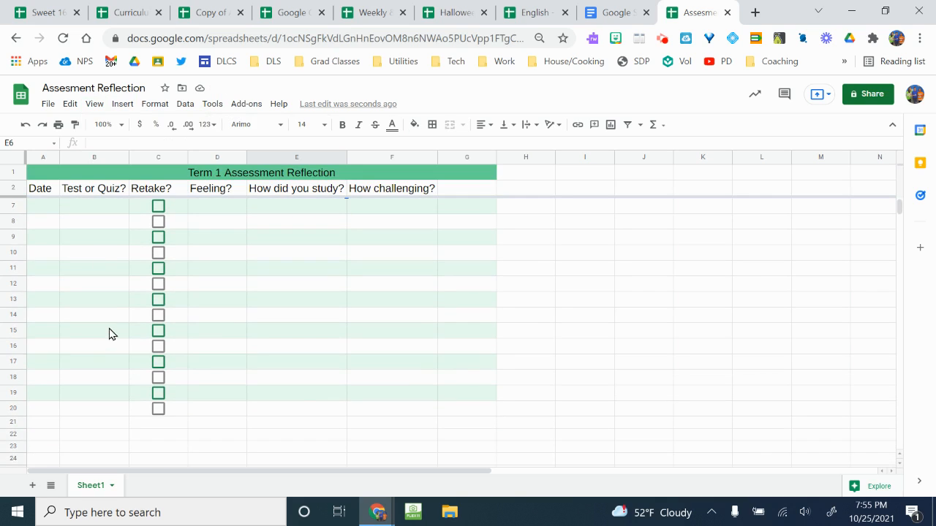
pyautogui.scroll(2, 109, 333)
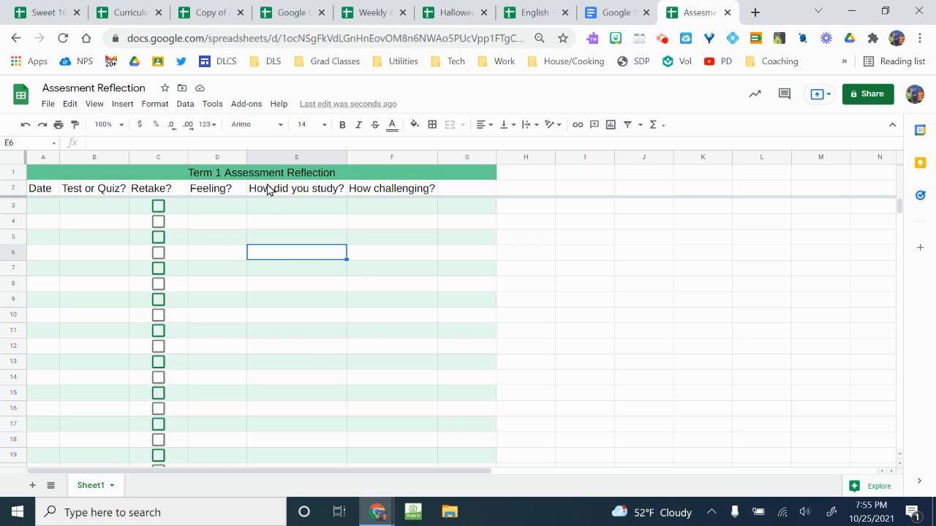
# - Rename the sheet as Term 1
pyautogui.click(92, 487)
pyautogui.doubleClick(92, 487)
pyautogui.write('Term 1')
pyautogui.press('Return')
# - Duplicate the Term 1 sheet and rename the copy as Term 2
pyautogui.rightClick(94, 490)
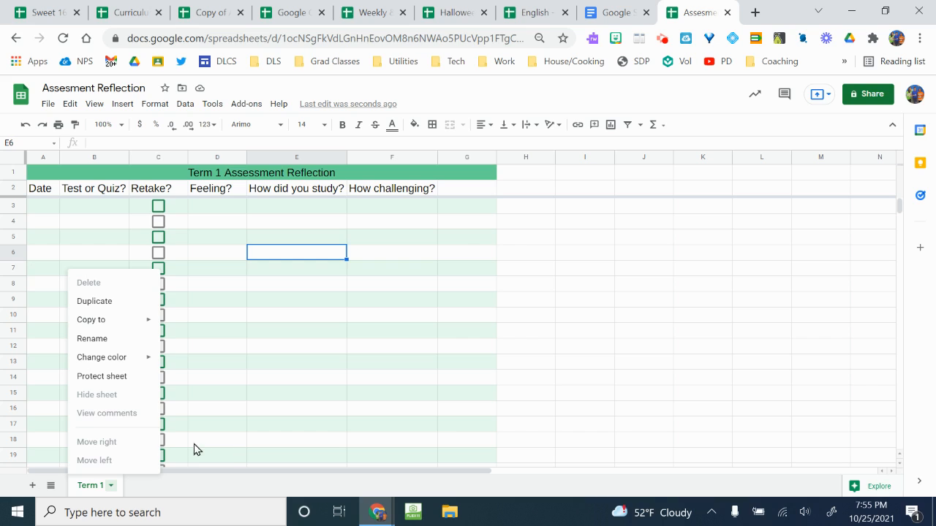
pyautogui.click(110, 308)
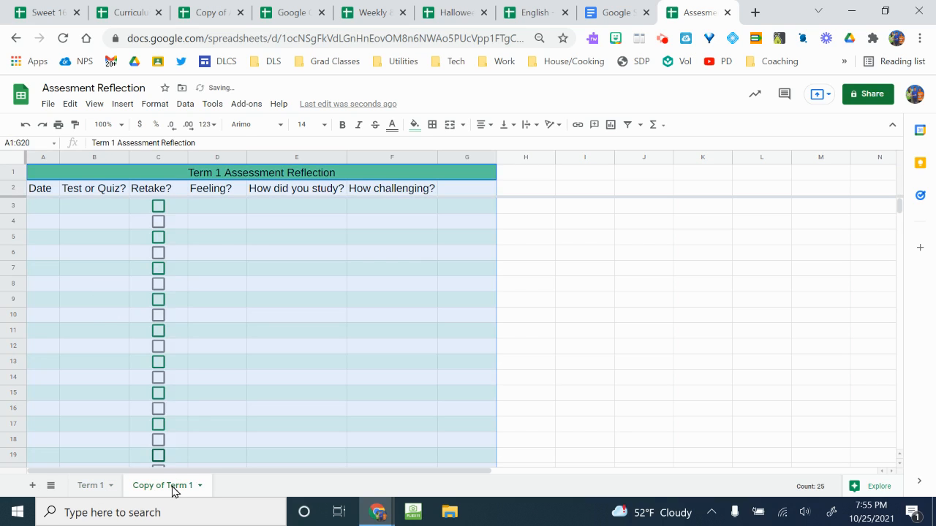
pyautogui.doubleClick(172, 487)
pyautogui.write('Term 2')
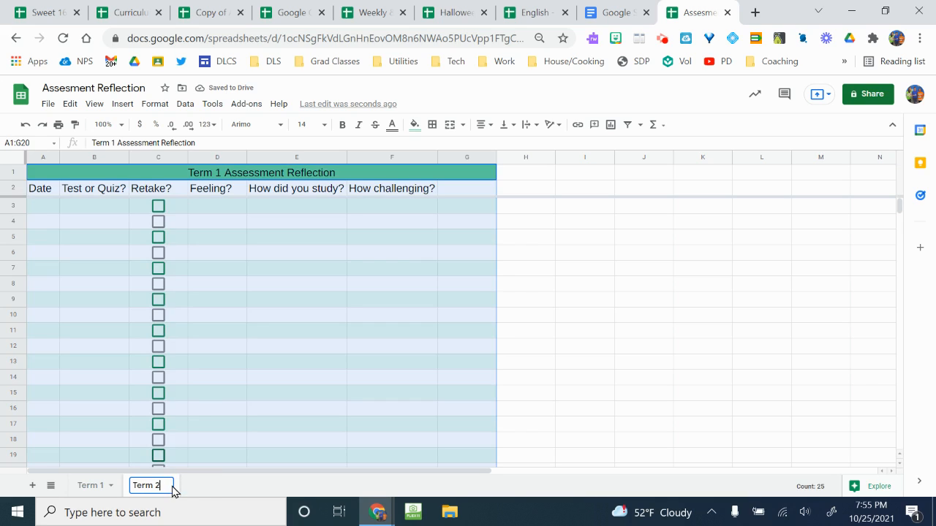
pyautogui.click(209, 486)
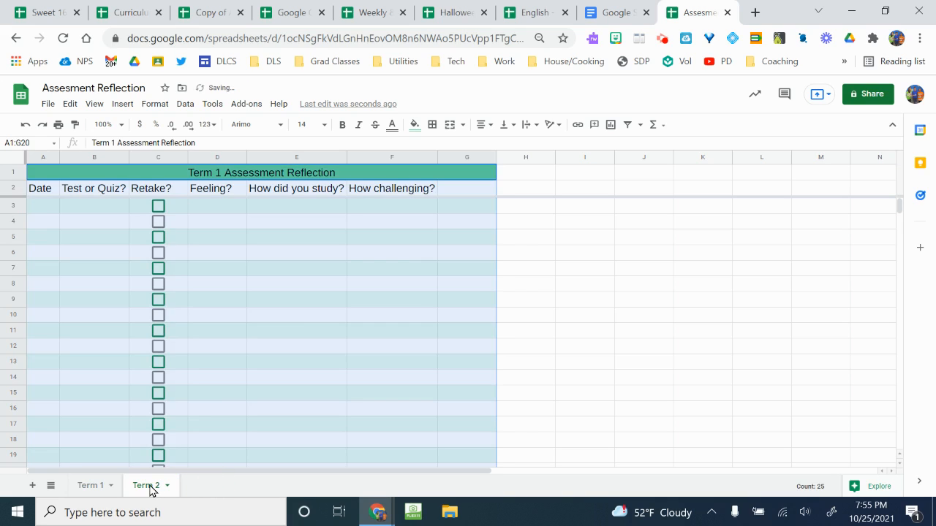
# - Duplicate the Term 2 sheet and rename the copy as Term 3
pyautogui.moveTo(150, 489); pyautogui.dragTo(188, 494)
pyautogui.rightClick(151, 489)
pyautogui.click(168, 302)
pyautogui.doubleClick(211, 488)
pyautogui.write('T')
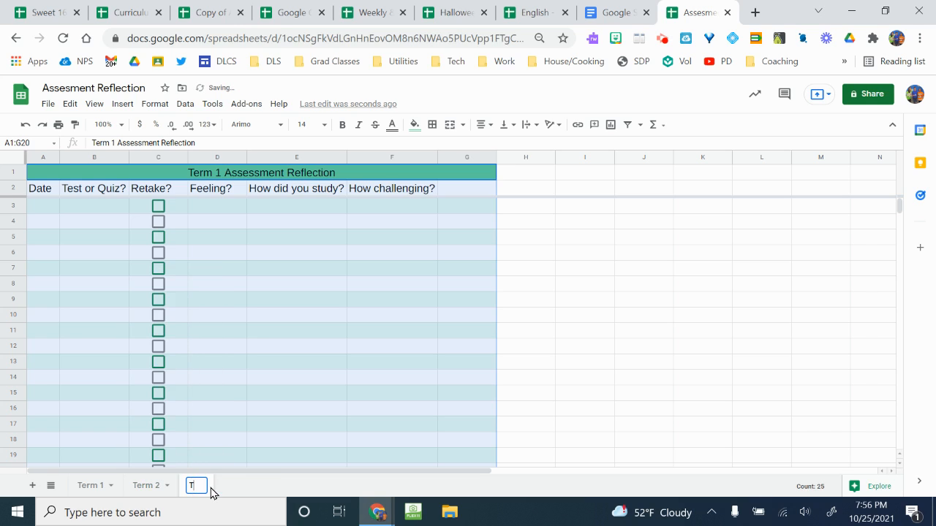
pyautogui.write('erm 3')
pyautogui.press('Return')
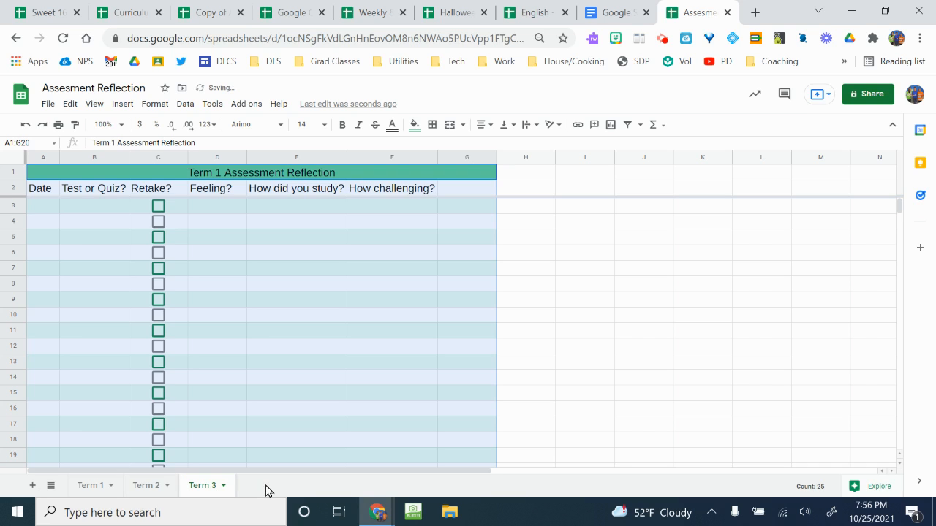
pyautogui.click(315, 410)
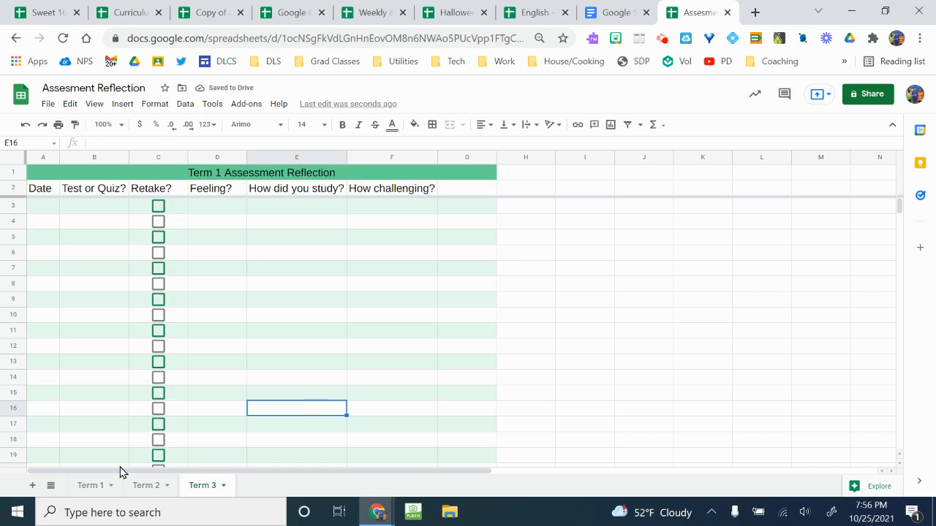
# - Set the color of the Term 1 sheet tab to blue
pyautogui.rightClick(93, 488)
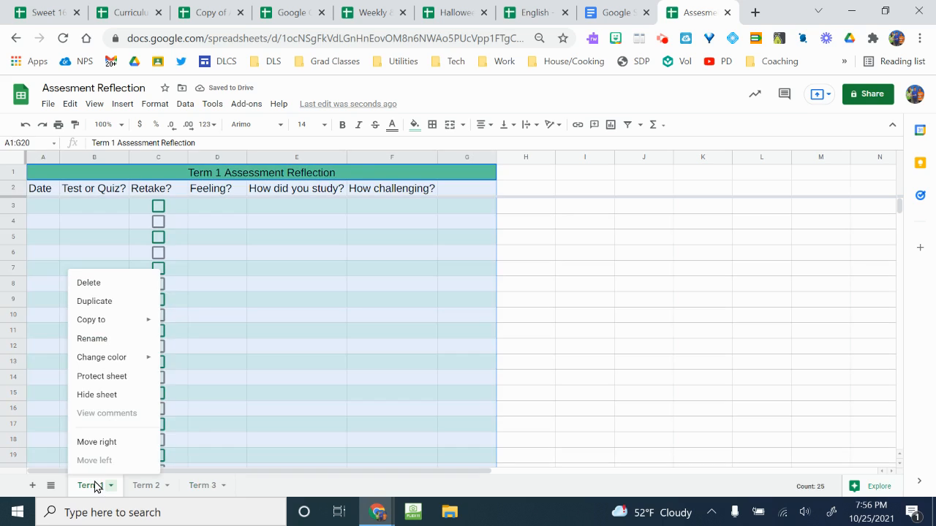
pyautogui.moveTo(122, 363)
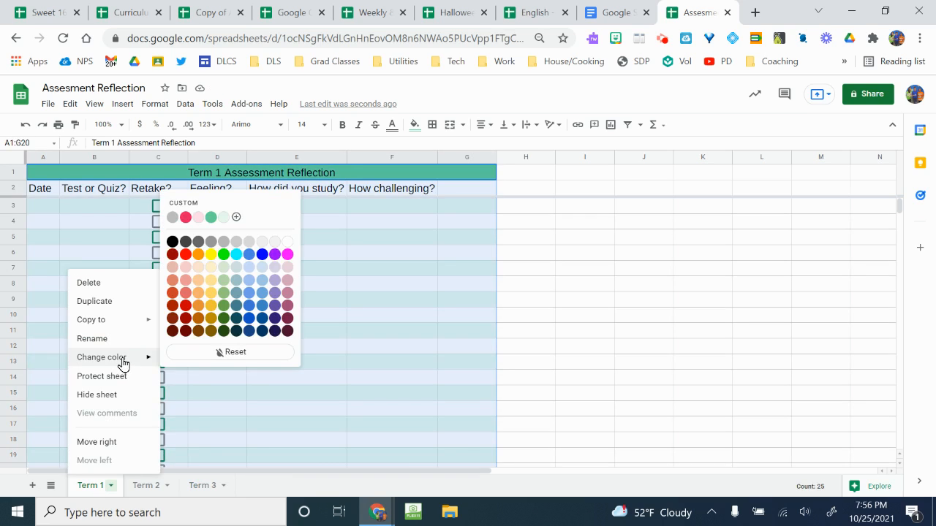
pyautogui.click(262, 306)
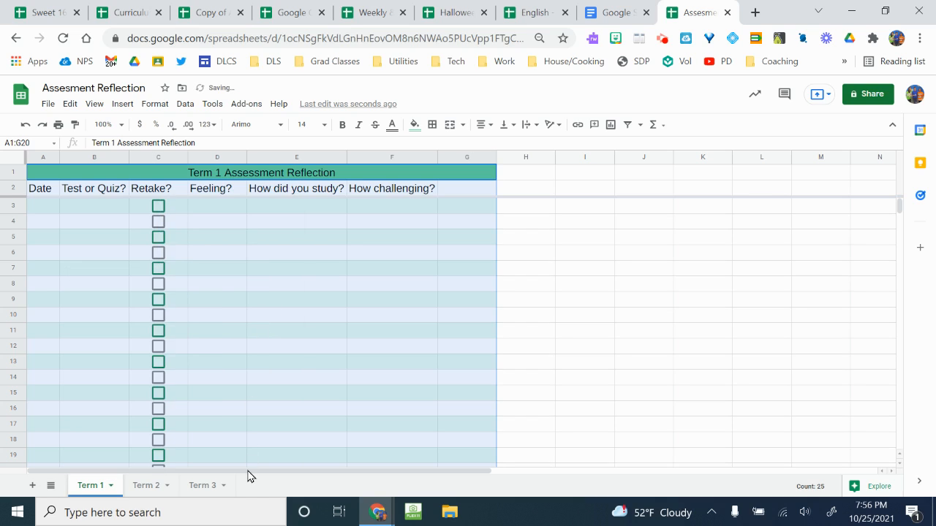
# - Set the color of the Term 2 sheet tab to red
pyautogui.click(147, 487)
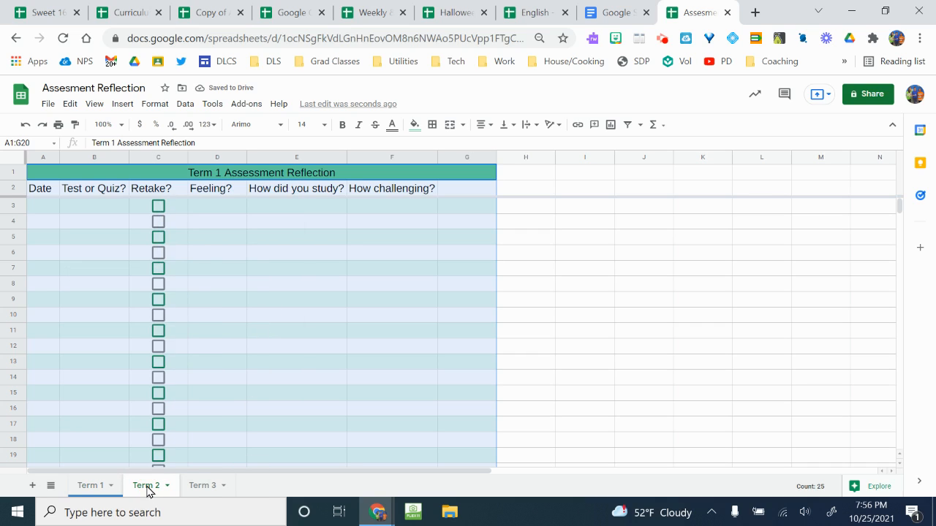
pyautogui.click(166, 486)
pyautogui.click(144, 487)
pyautogui.rightClick(143, 489)
pyautogui.moveTo(182, 359)
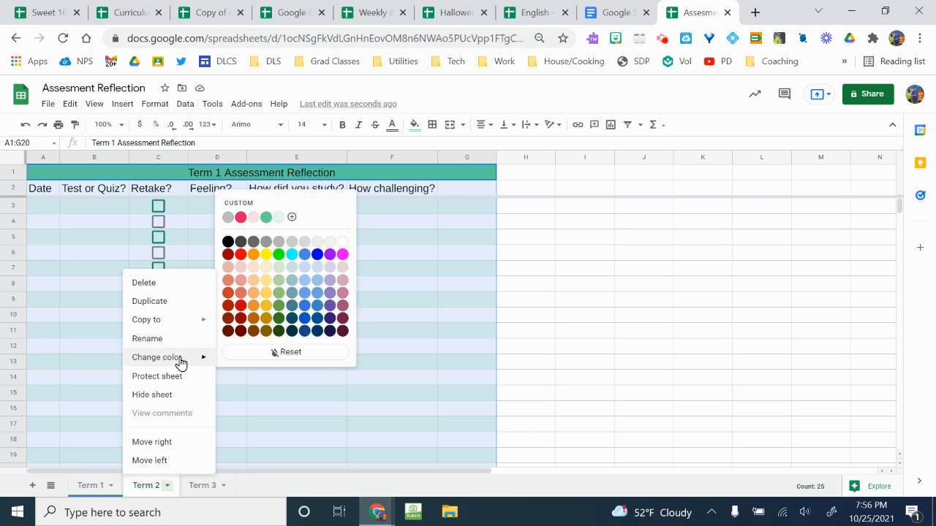
pyautogui.click(232, 296)
pyautogui.click(242, 410)
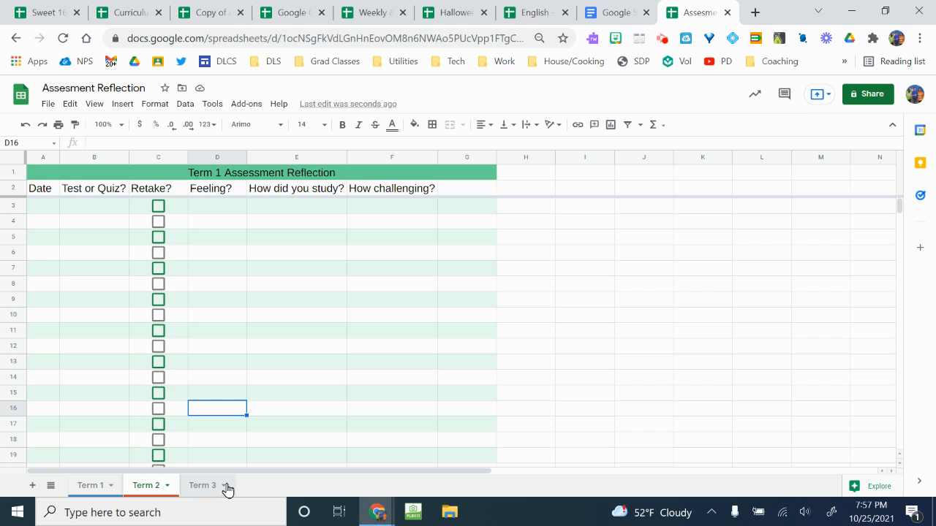
# - Look through the Google Sheets Templates, Activities, & Resources document and return to the assessment reflection spreadsheet
pyautogui.click(608, 12)
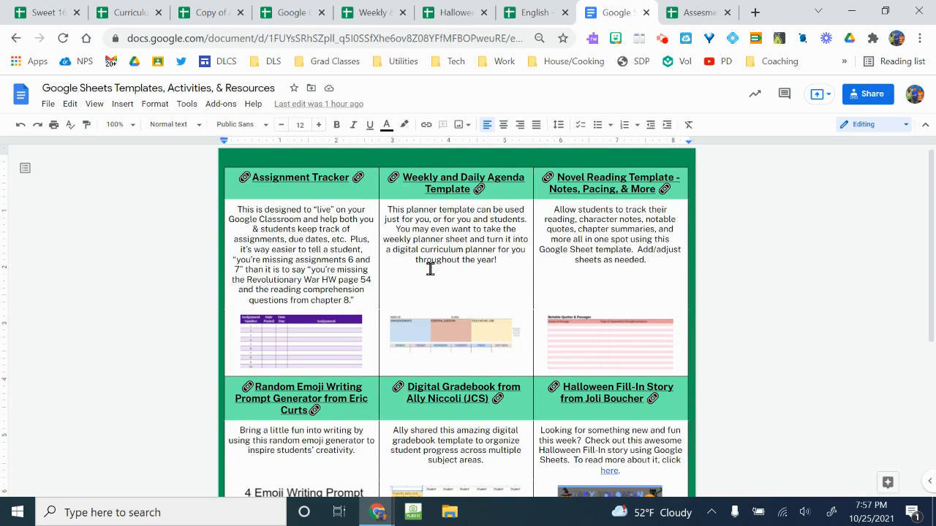
pyautogui.scroll(-1, 431, 269)
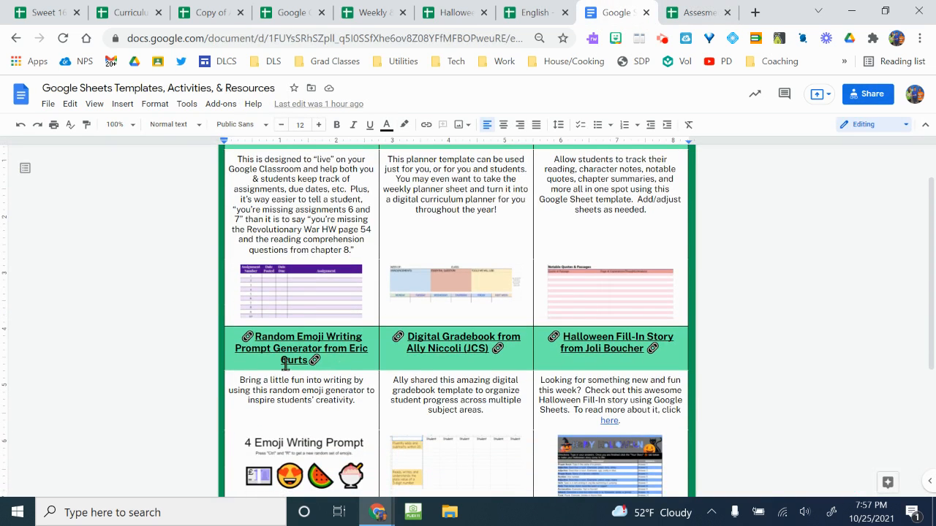
pyautogui.scroll(-2, 303, 361)
pyautogui.scroll(3, 303, 361)
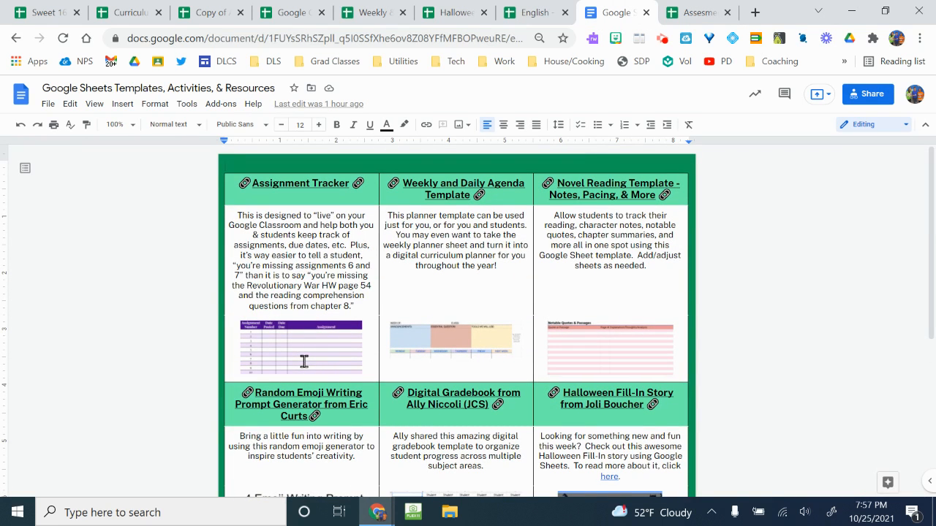
pyautogui.hotkey('ctrl', 'Tab')
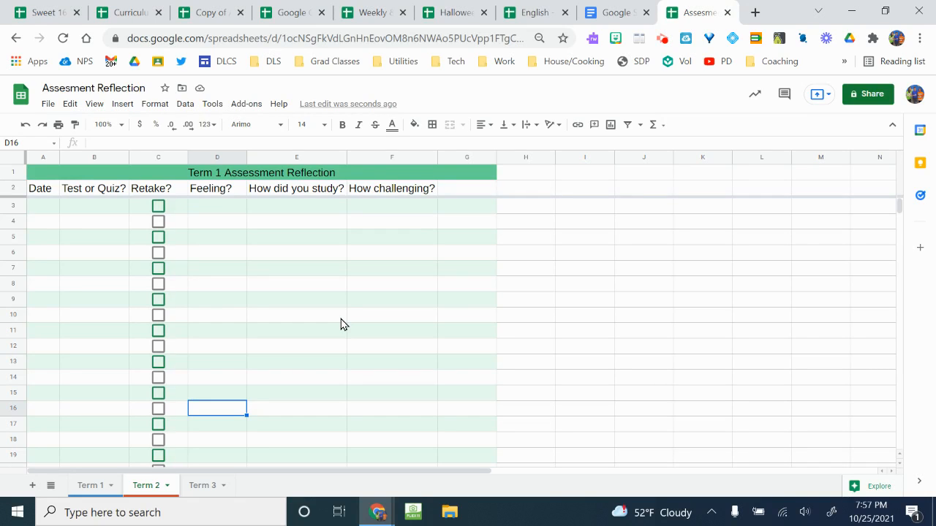